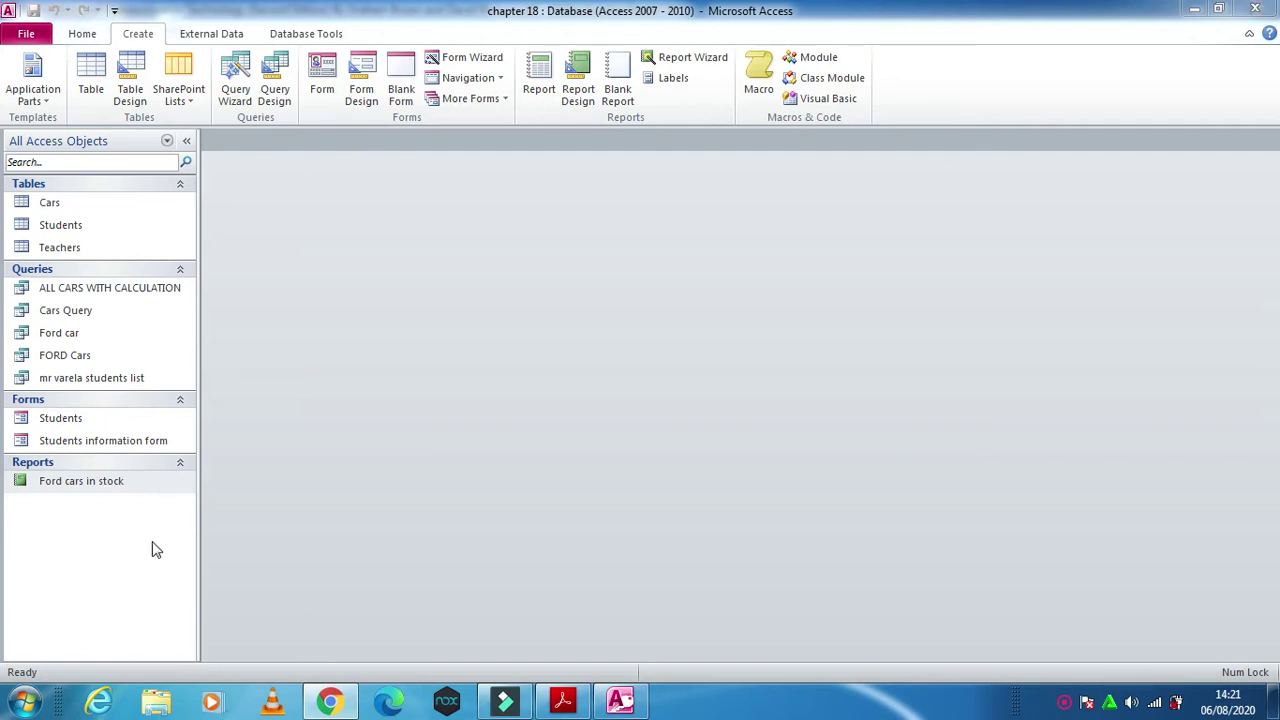
Start a Report Wizard on the Cars table with all fields except Field1, no grouping
click(62, 203)
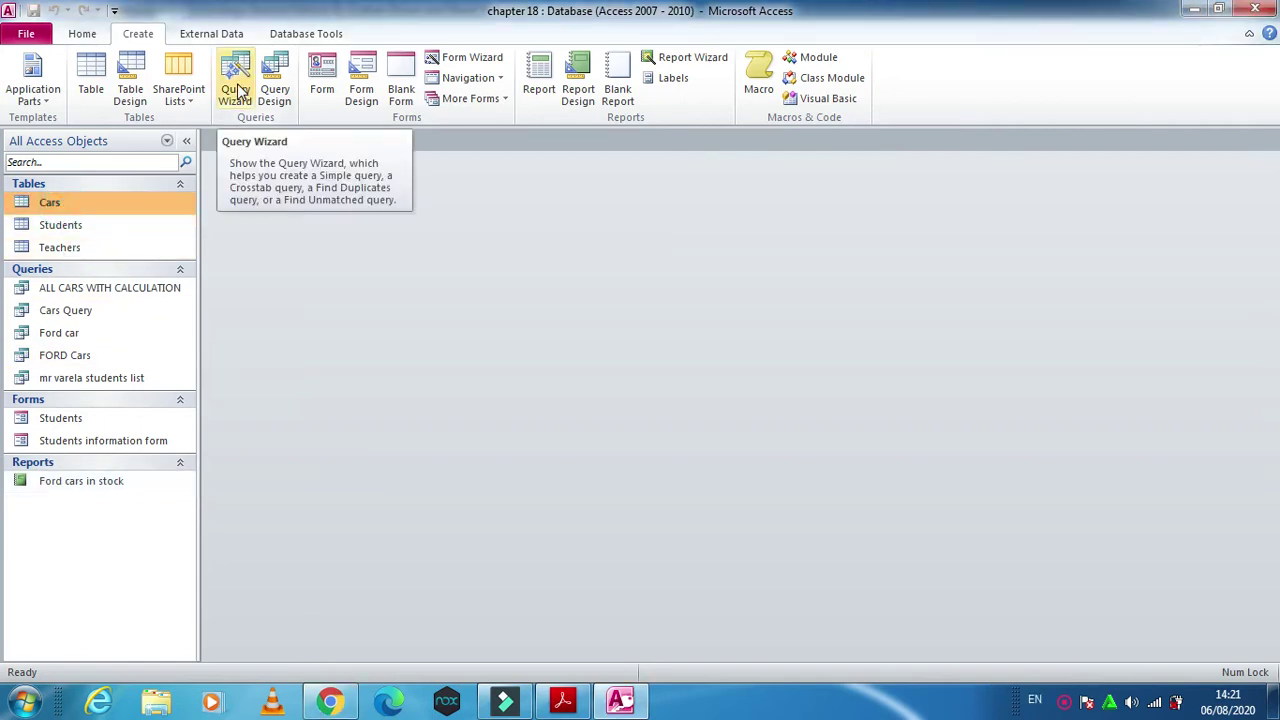
click(700, 60)
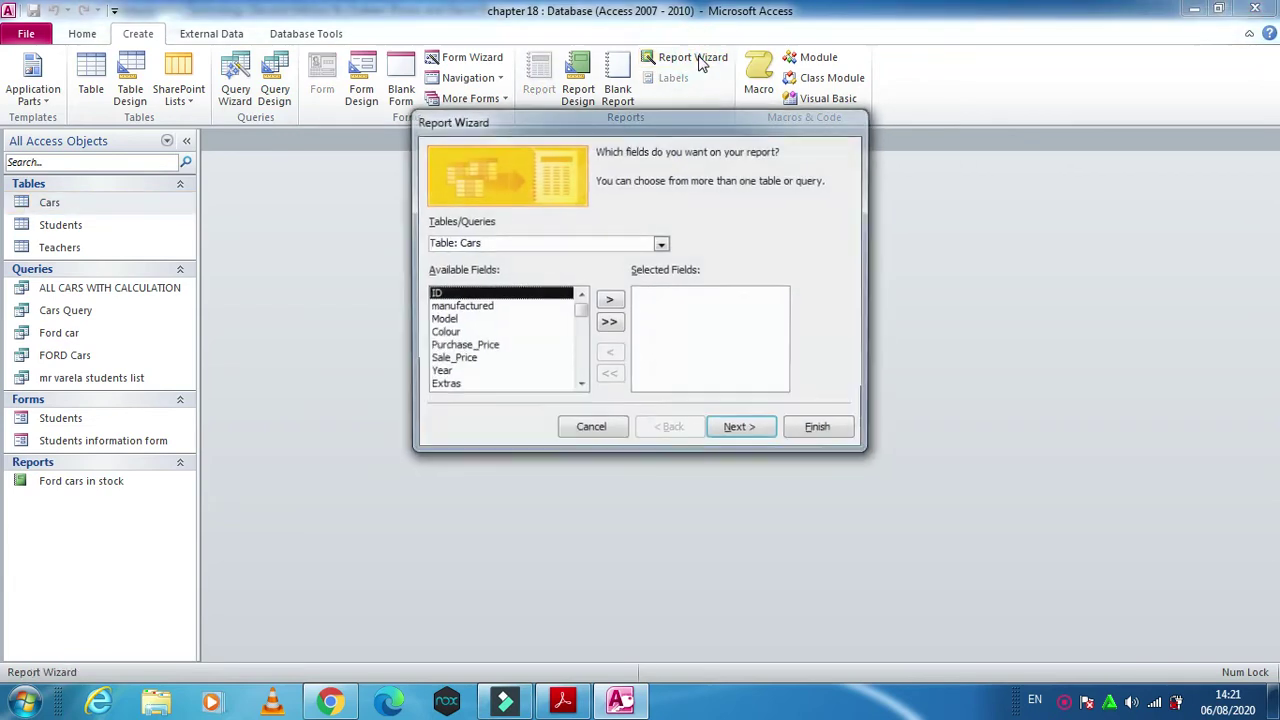
click(608, 322)
click(609, 353)
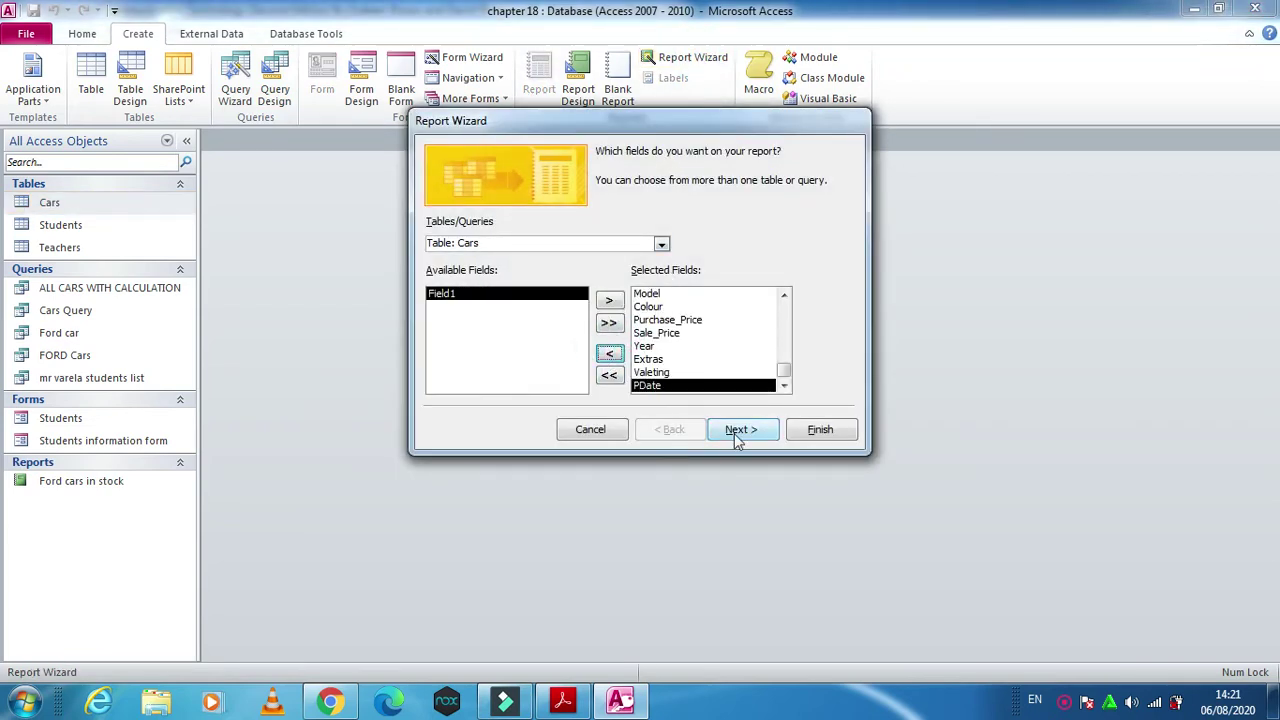
click(740, 429)
click(740, 429)
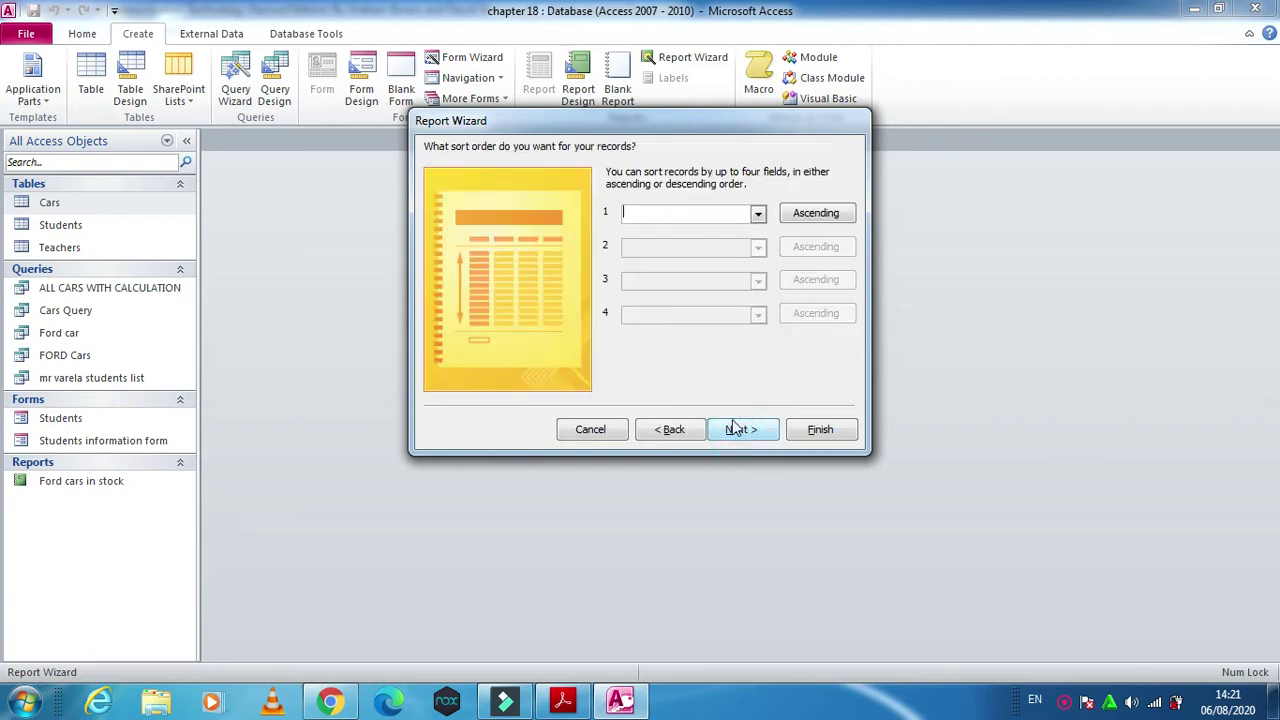
Sort by ID then Colour, choose landscape orientation, and finish to preview the report
click(759, 219)
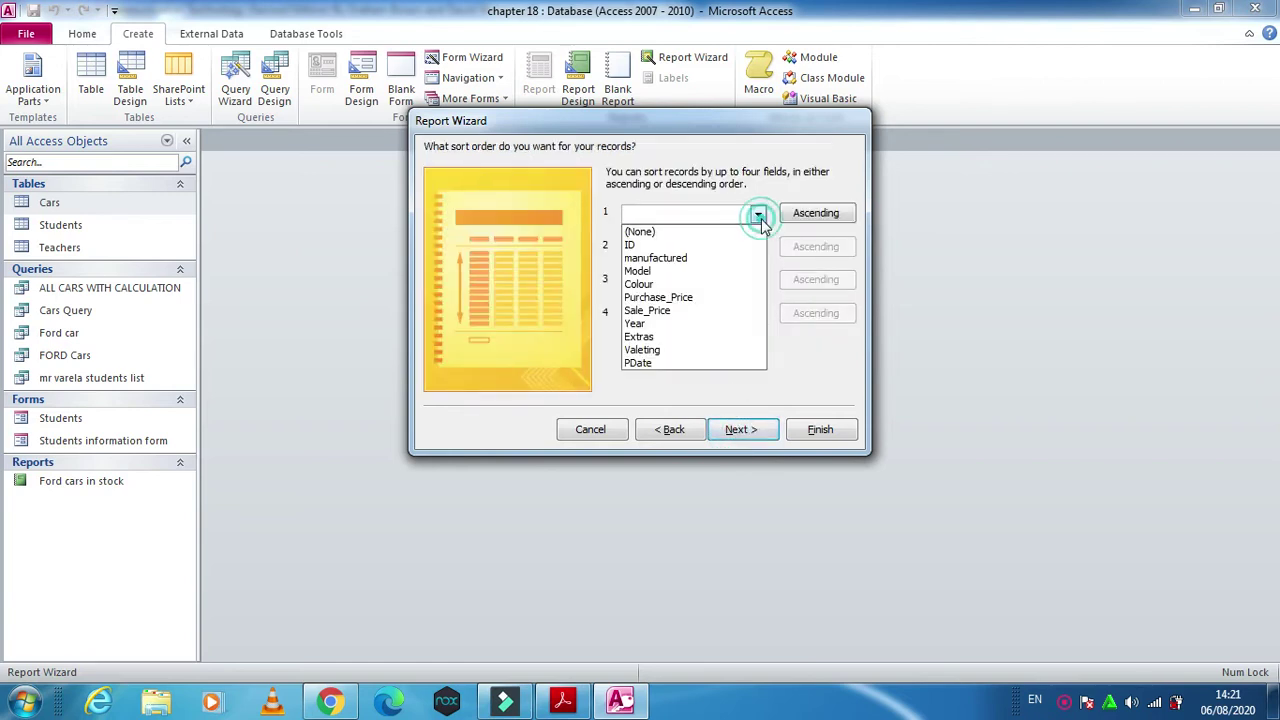
click(699, 247)
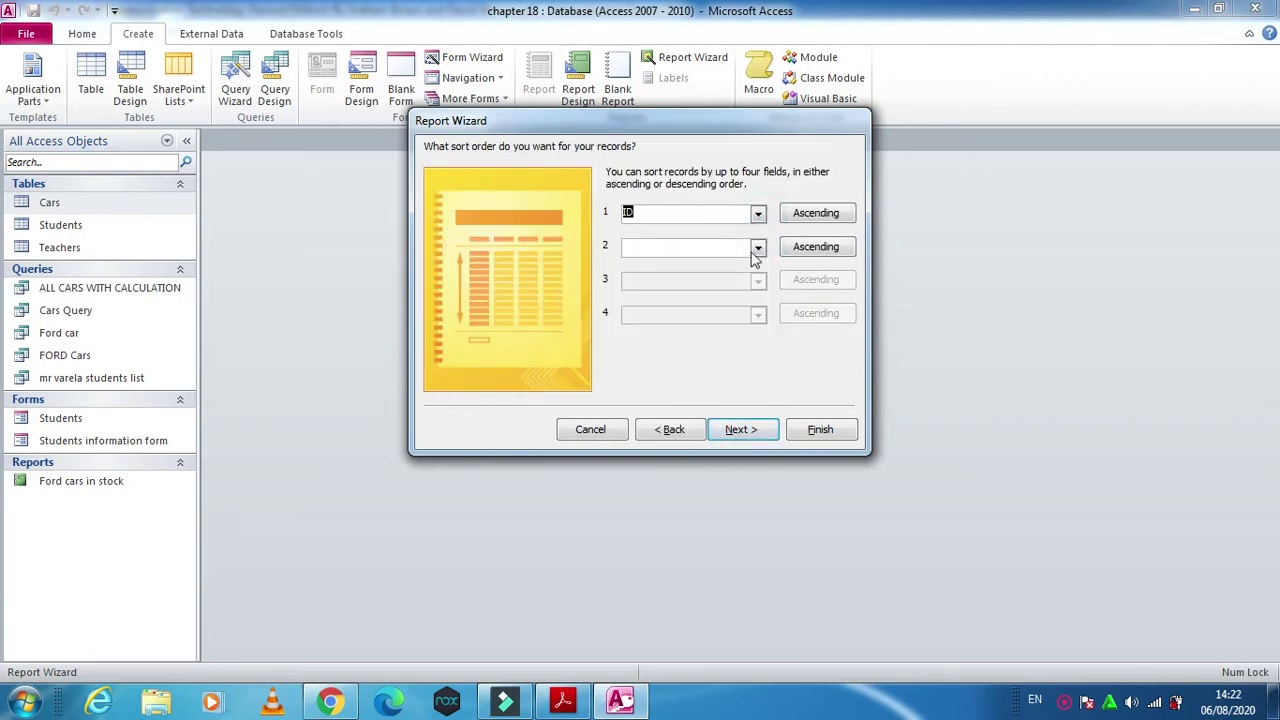
click(757, 249)
click(687, 320)
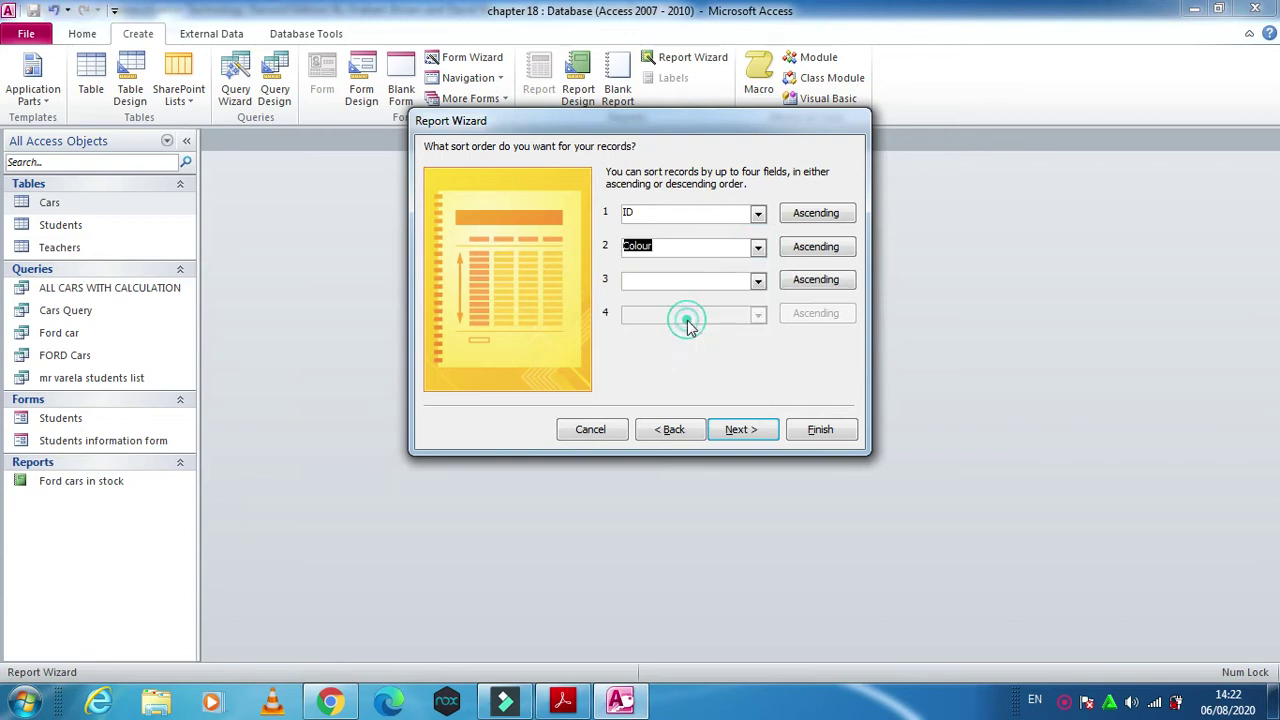
click(738, 434)
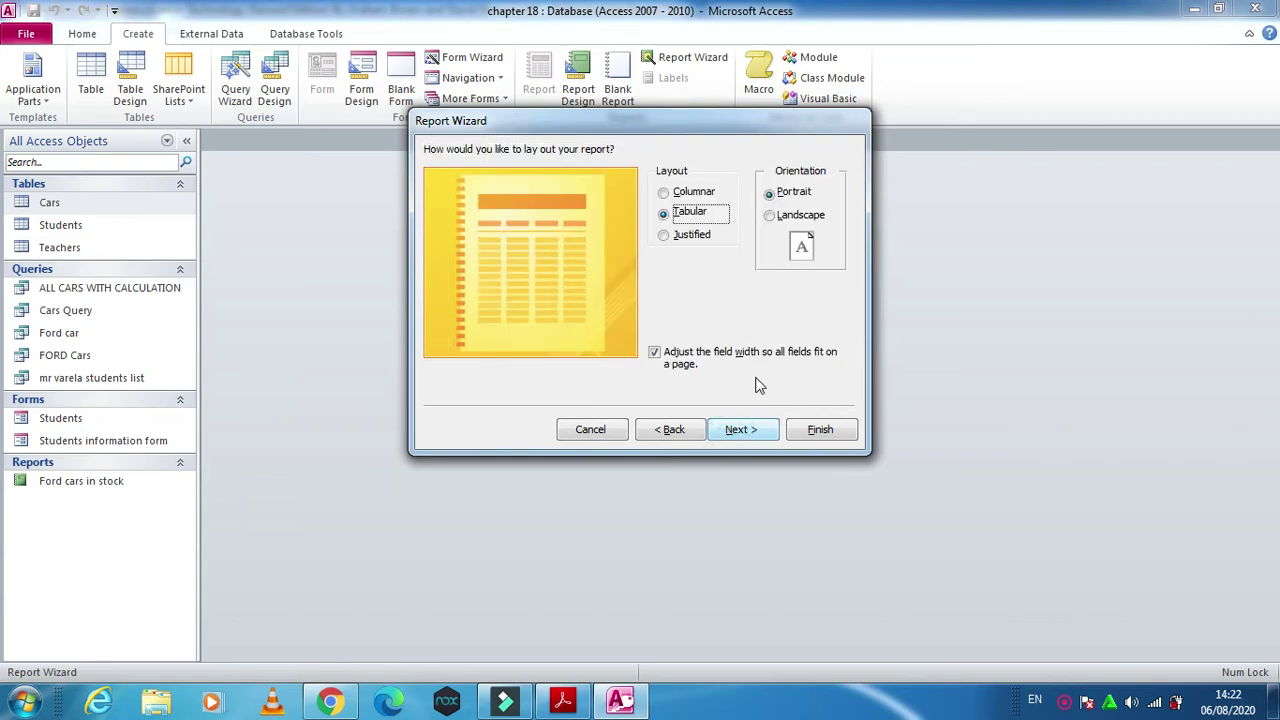
click(771, 215)
click(754, 429)
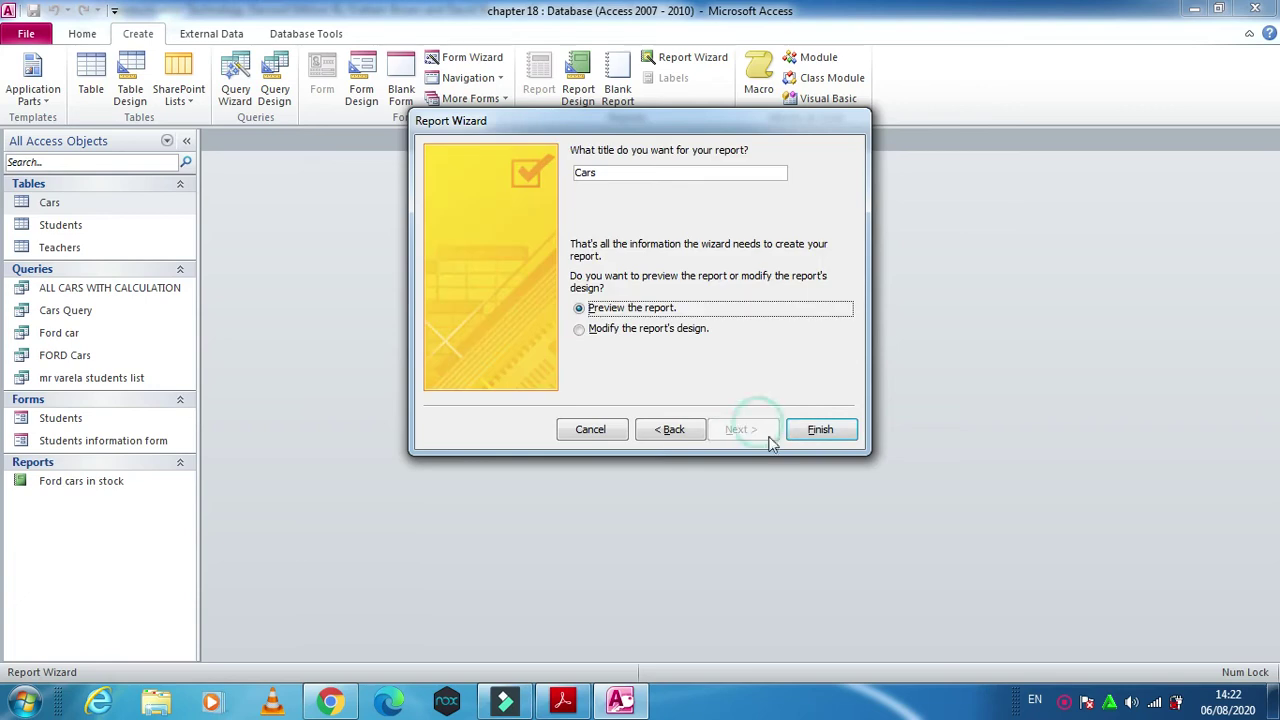
click(819, 430)
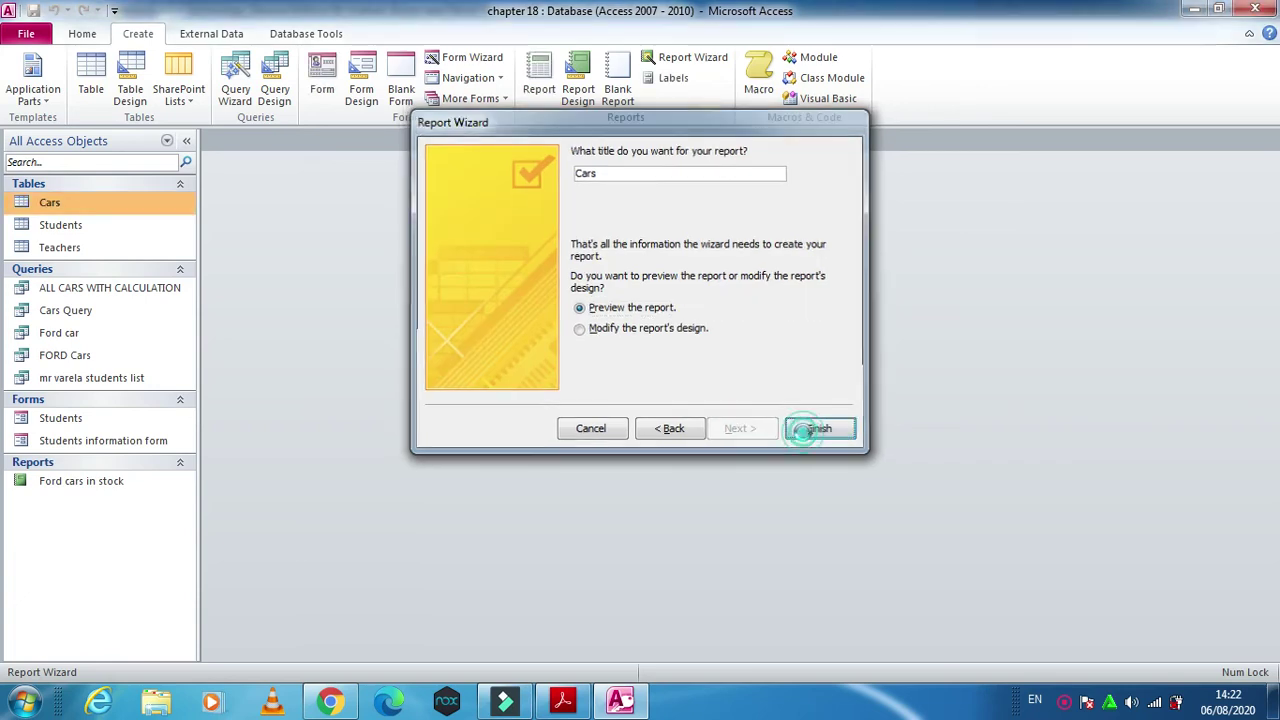
mouse_move(560, 700)
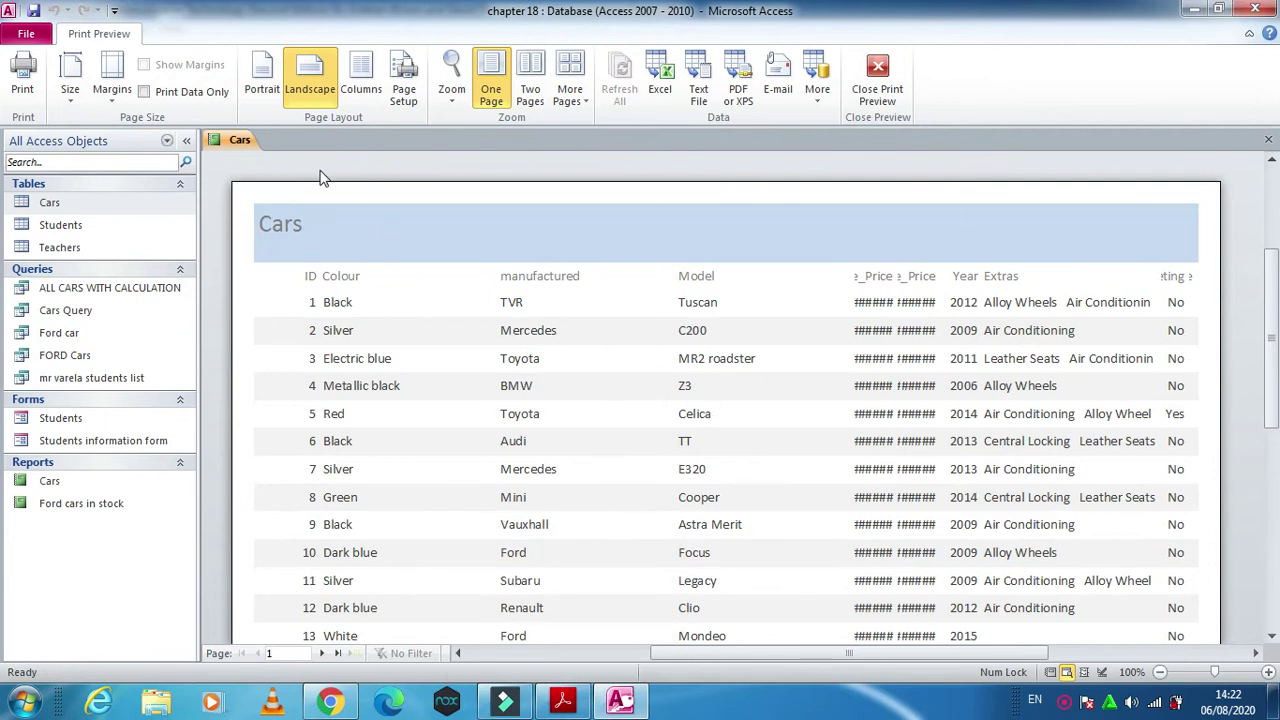
Switch the Cars report to Layout View and start editing its title
right_click(248, 141)
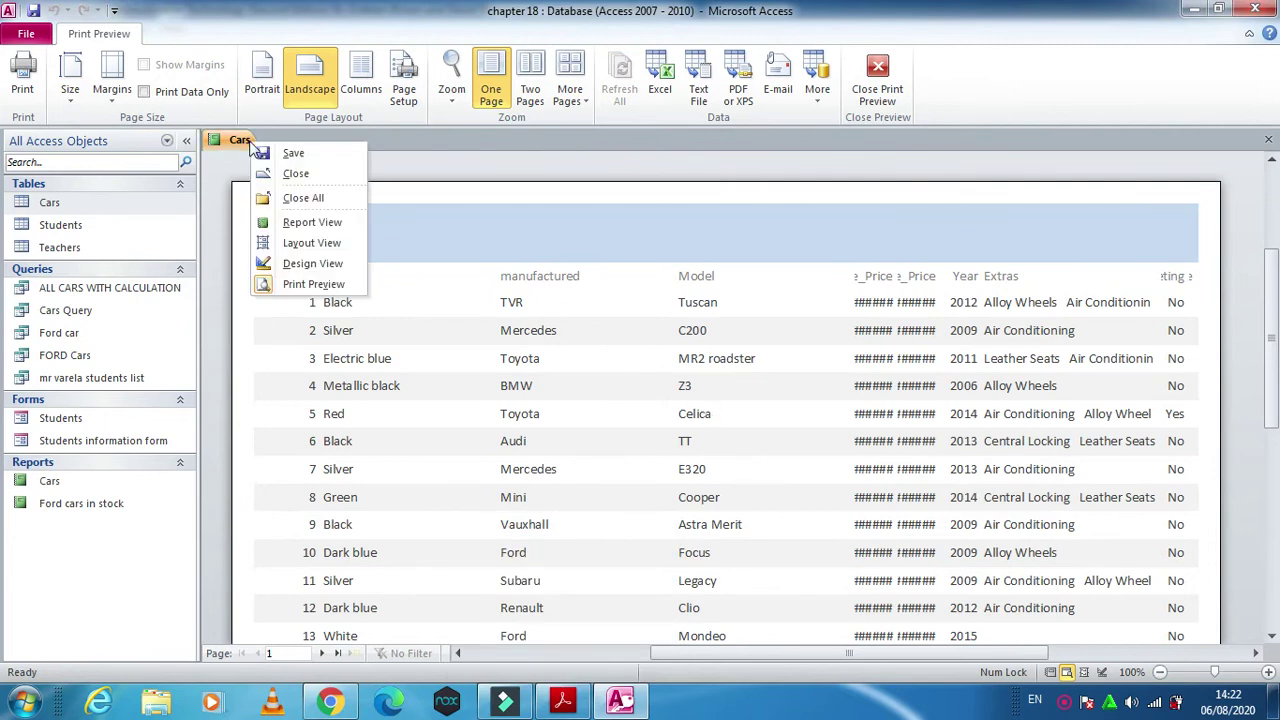
click(310, 244)
click(258, 193)
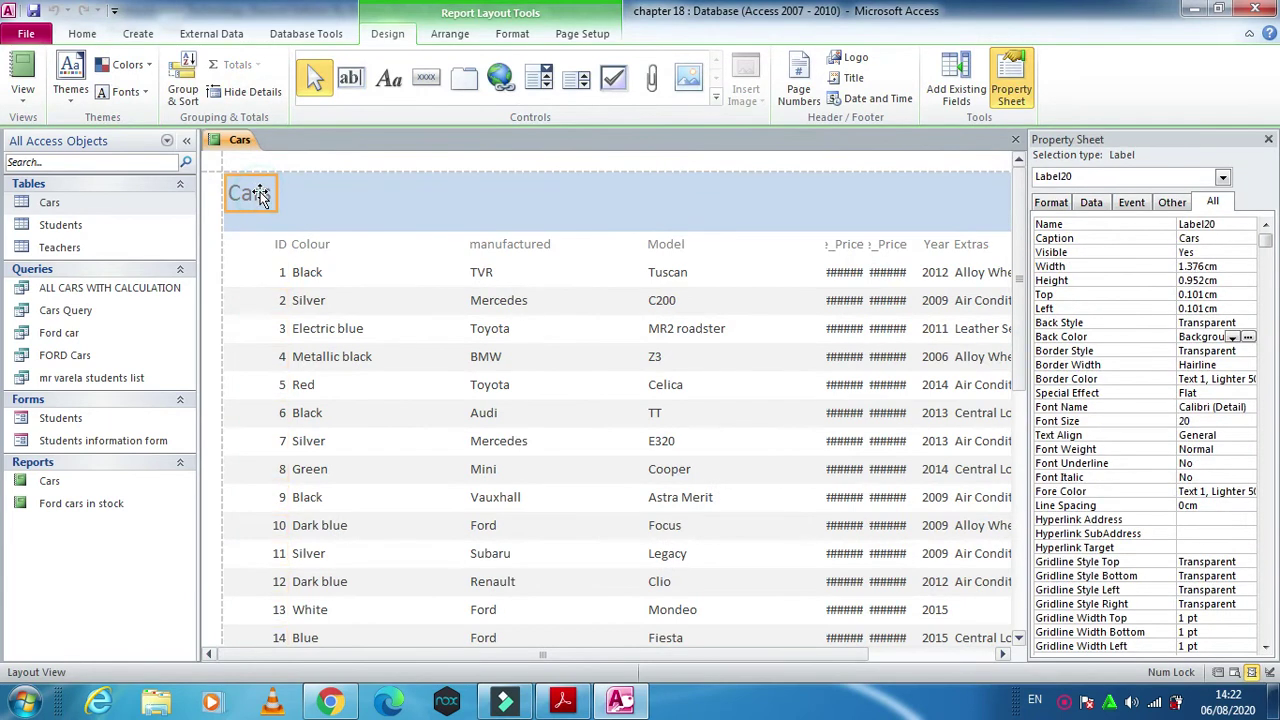
double_click(258, 193)
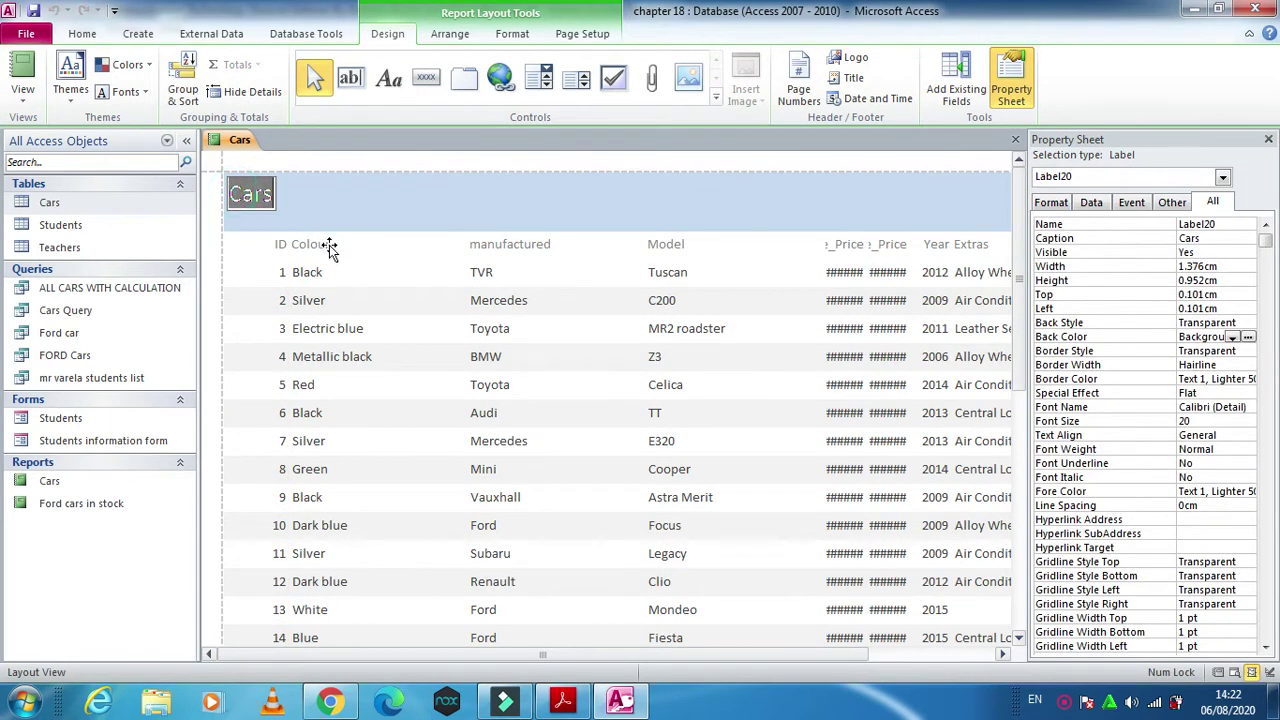
Change the report title to 'All Cars in stock'
key(Left)
key(Left)
key(Left)
key(Left)
key(Caps_Lock)
text(A)
key(Caps_Lock)
text(ll Cars)
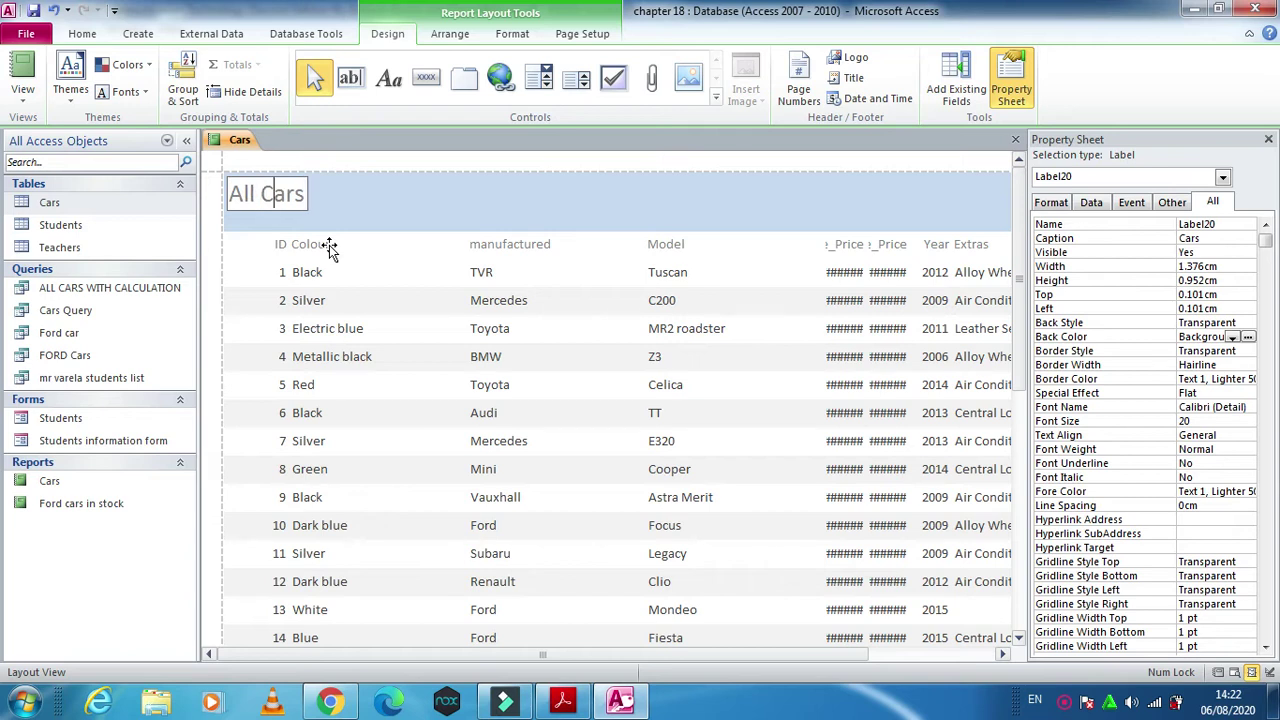
text( in stock)
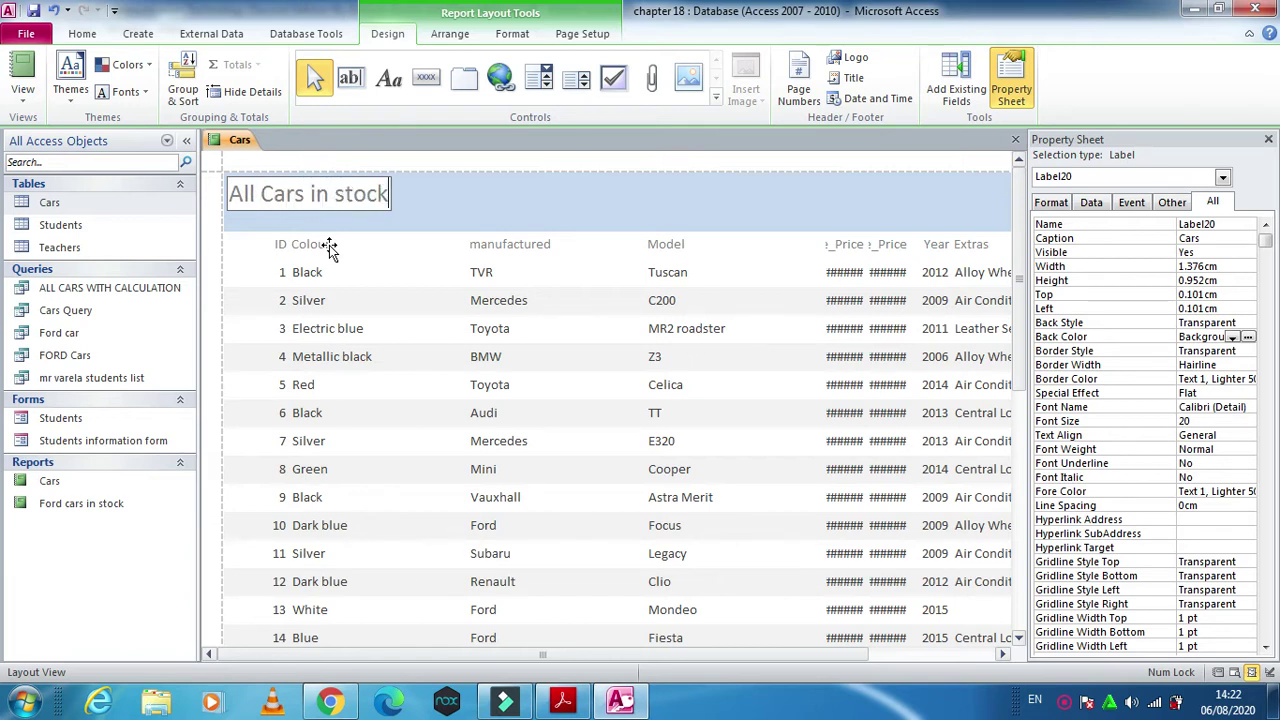
click(277, 244)
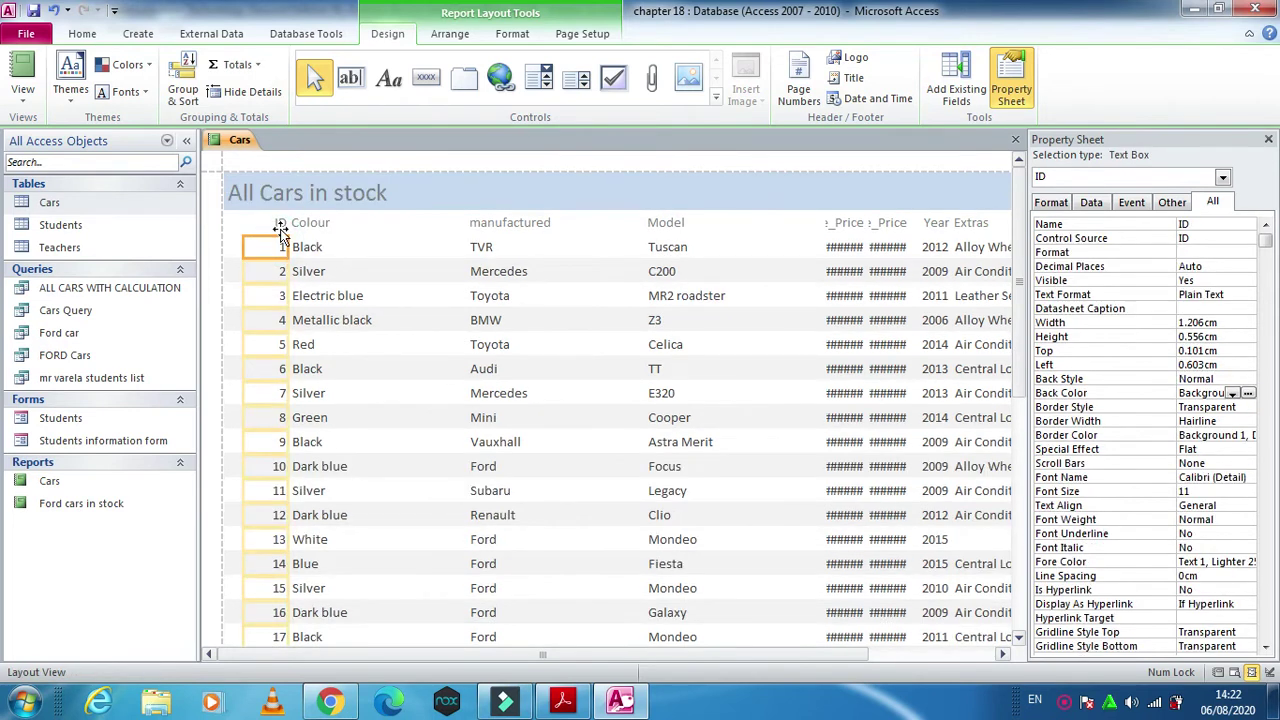
Resize the ID, Colour and manufactured columns, with manufactured about 2.73cm wide
click(275, 222)
drag(242, 224, 232, 226)
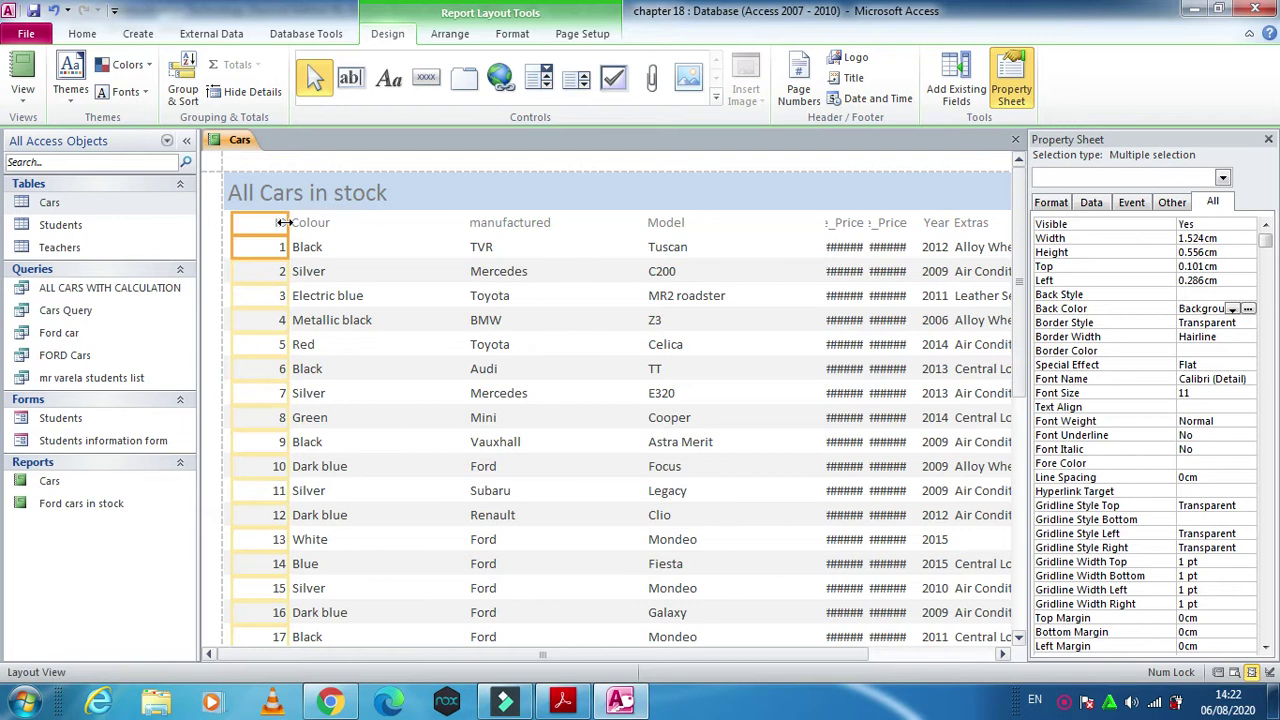
click(309, 222)
shift+click(311, 249)
drag(288, 224, 278, 223)
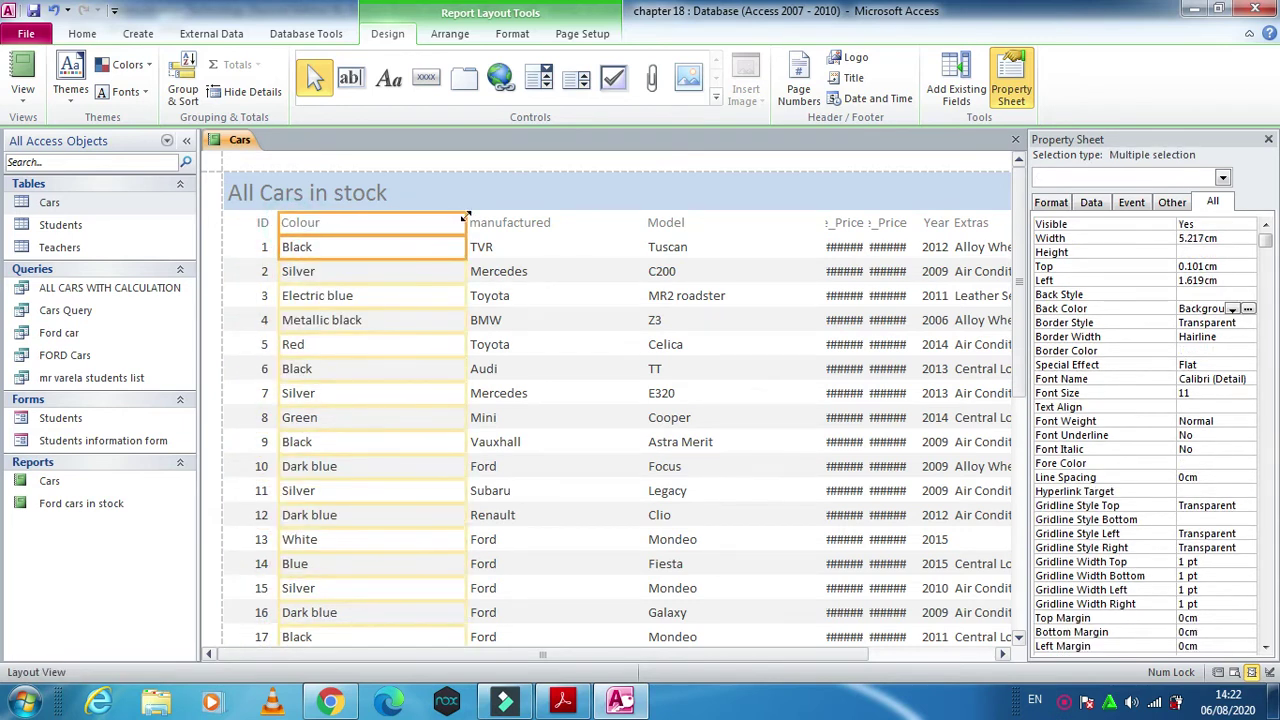
drag(458, 217, 395, 245)
click(506, 222)
shift+click(490, 247)
drag(466, 222, 362, 226)
drag(640, 222, 462, 246)
Resize Model to about 2.26cm, adjust Purchase_Price, and set Sale_Price to 2.376cm
click(665, 224)
shift+click(667, 247)
drag(645, 224, 447, 248)
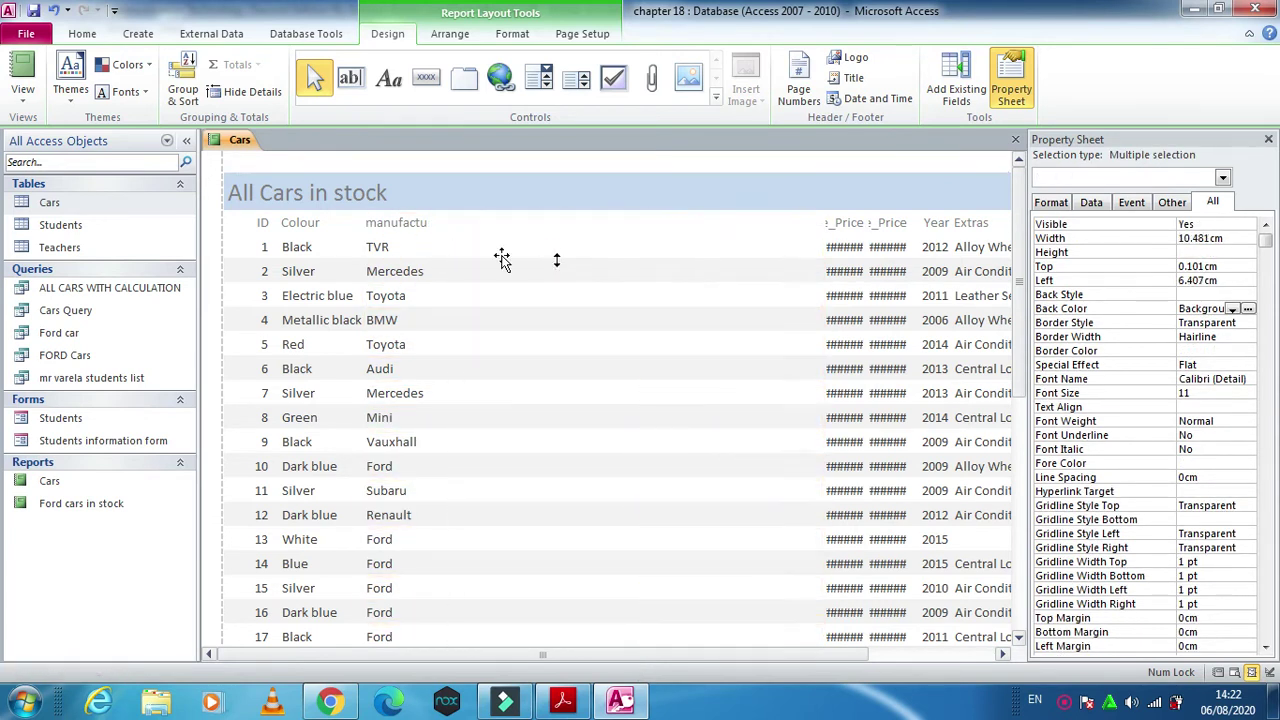
drag(818, 223, 533, 266)
click(843, 231)
shift+click(843, 247)
drag(823, 245, 638, 228)
click(891, 223)
shift+click(886, 250)
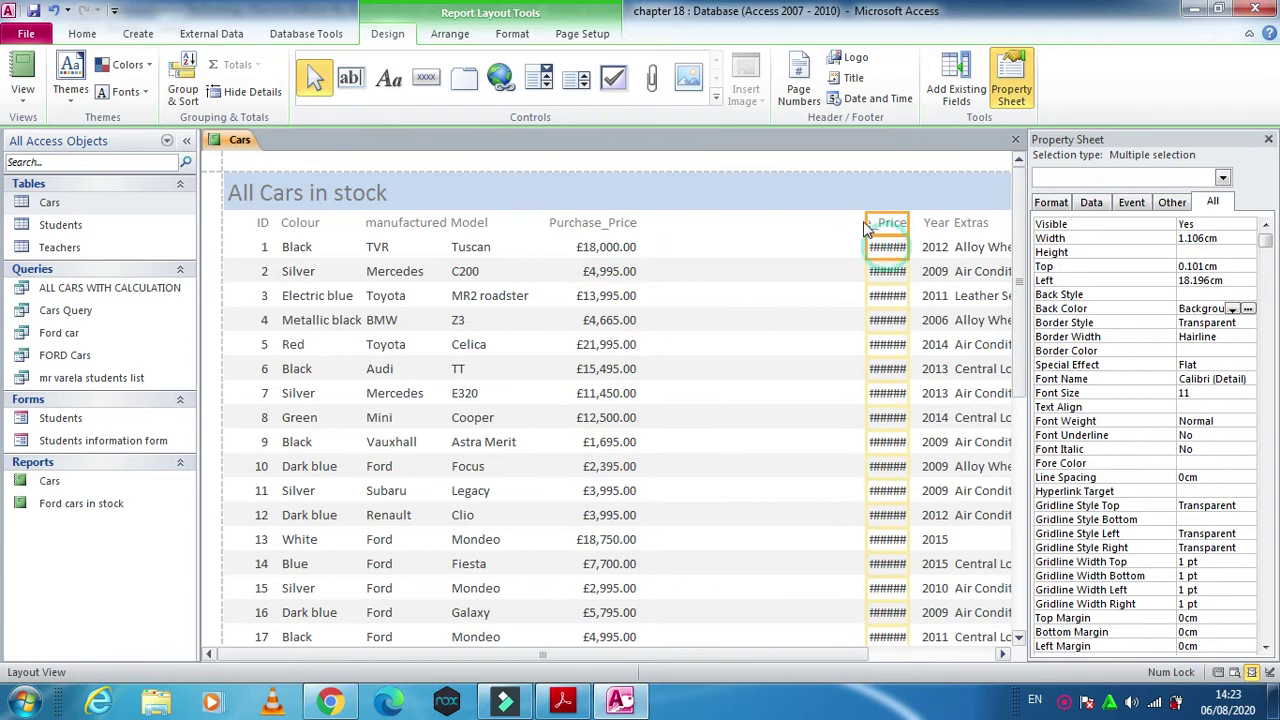
drag(866, 222, 646, 222)
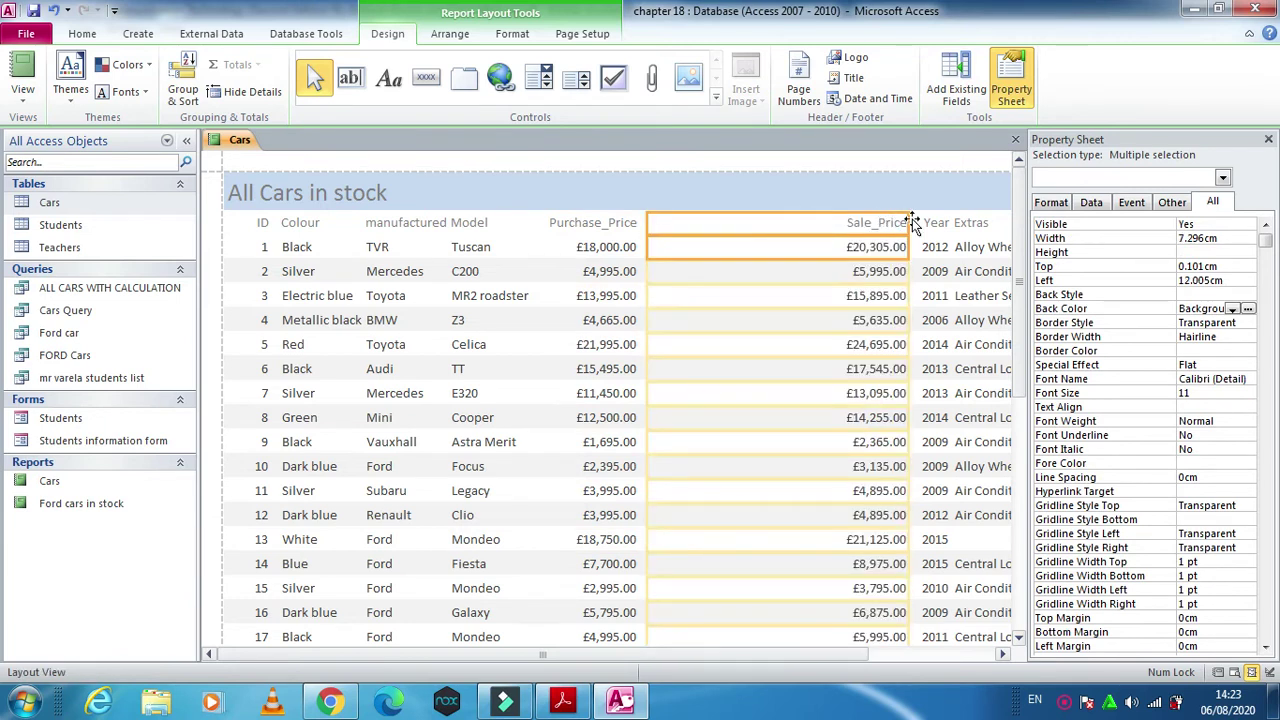
drag(909, 222, 734, 222)
Resize the Year column to 1.714cm wide
drag(566, 656, 692, 657)
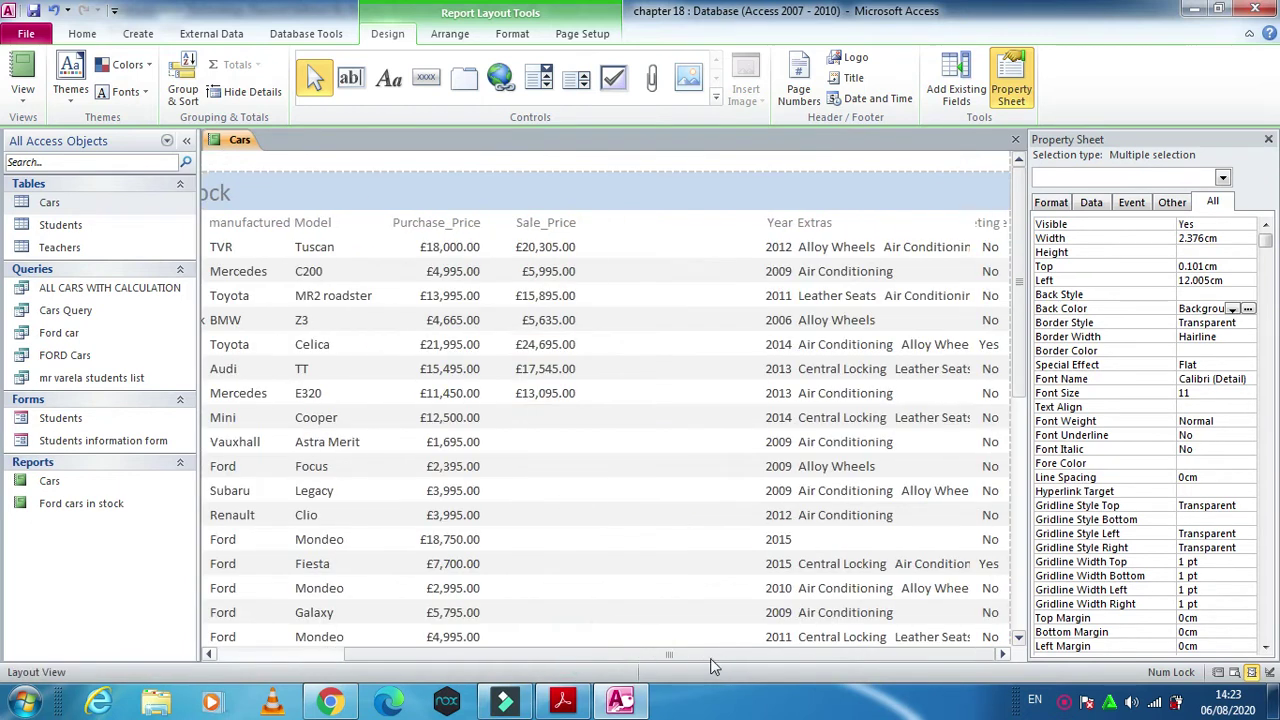
click(778, 222)
click(760, 224)
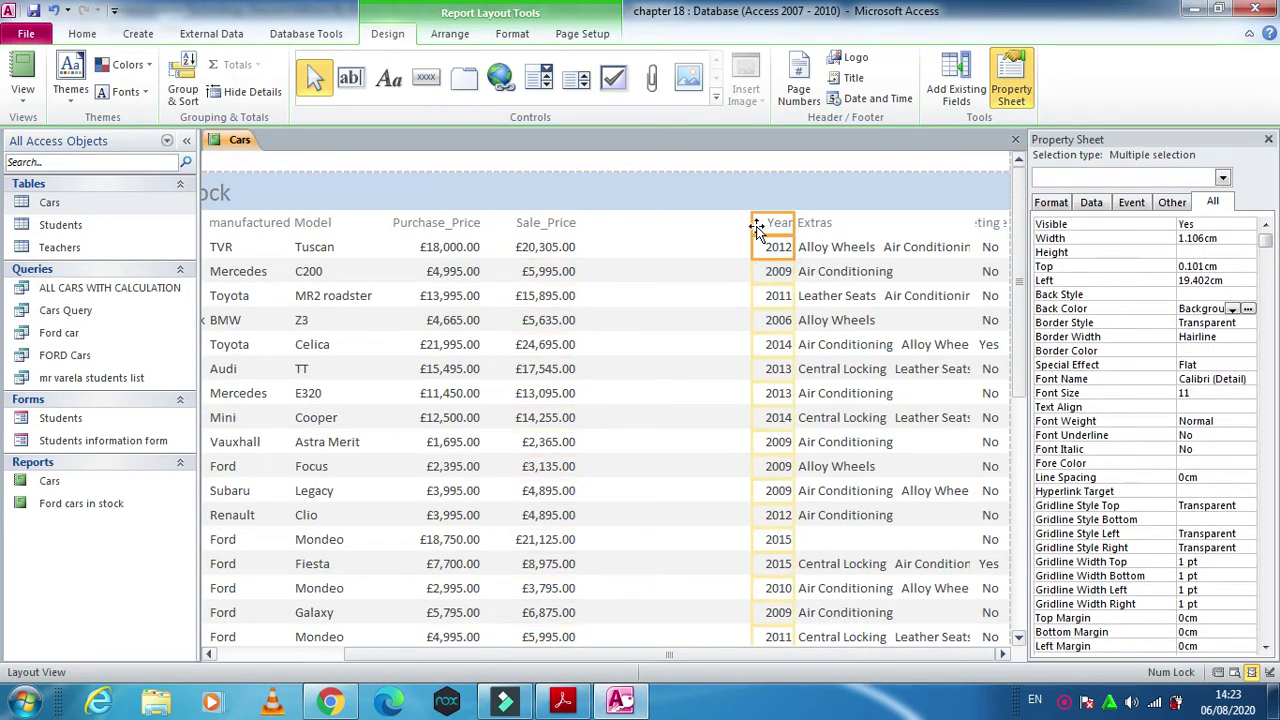
drag(748, 222, 586, 222)
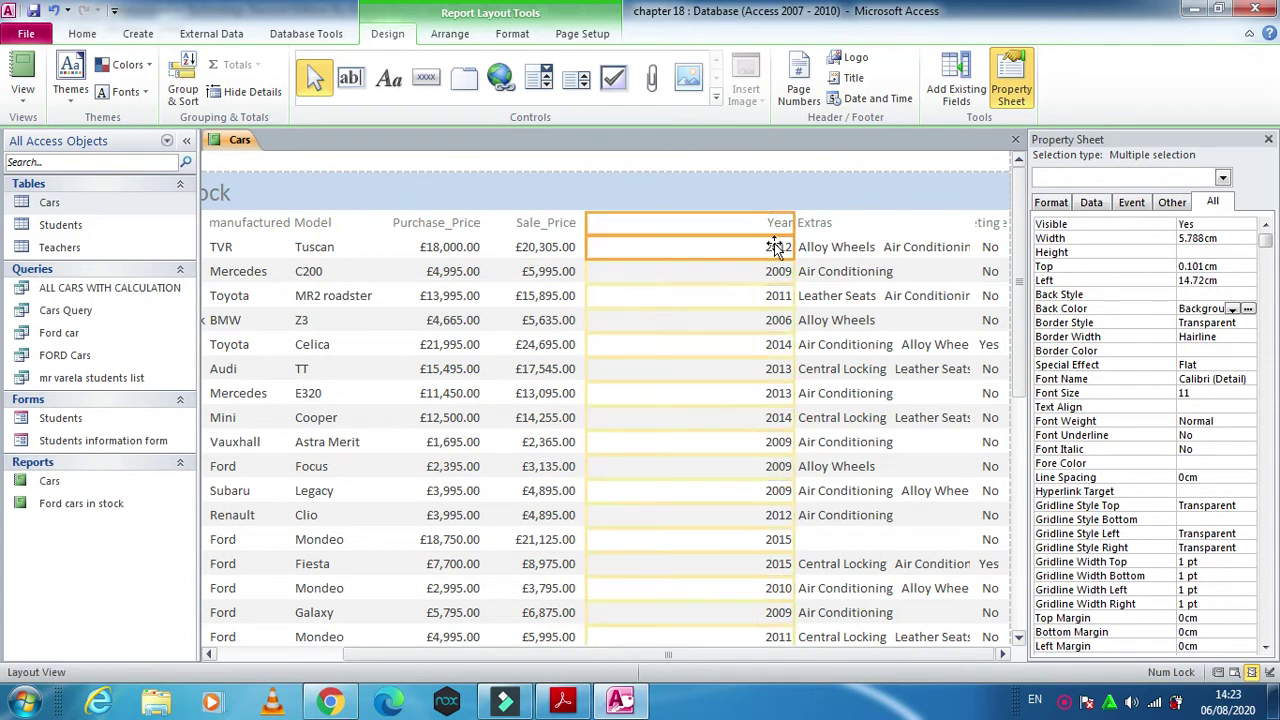
drag(790, 224, 651, 240)
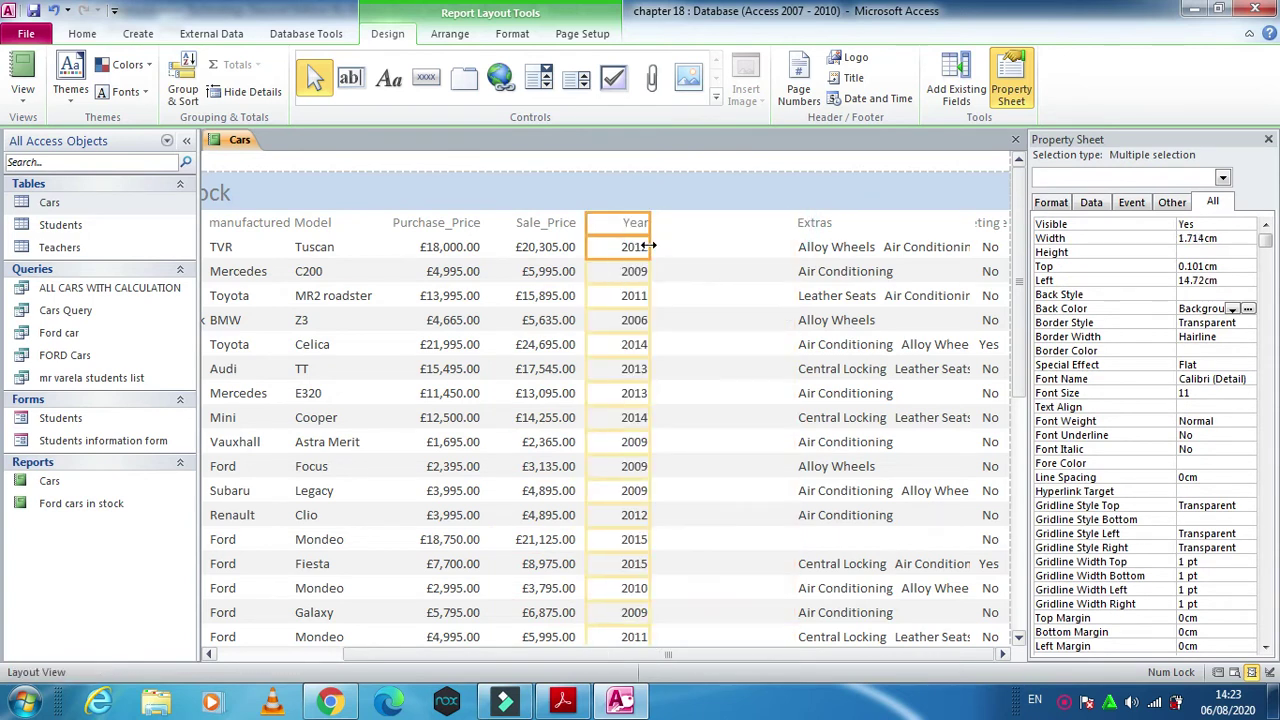
Widen the Extras column so all extras fit
click(798, 224)
click(813, 250)
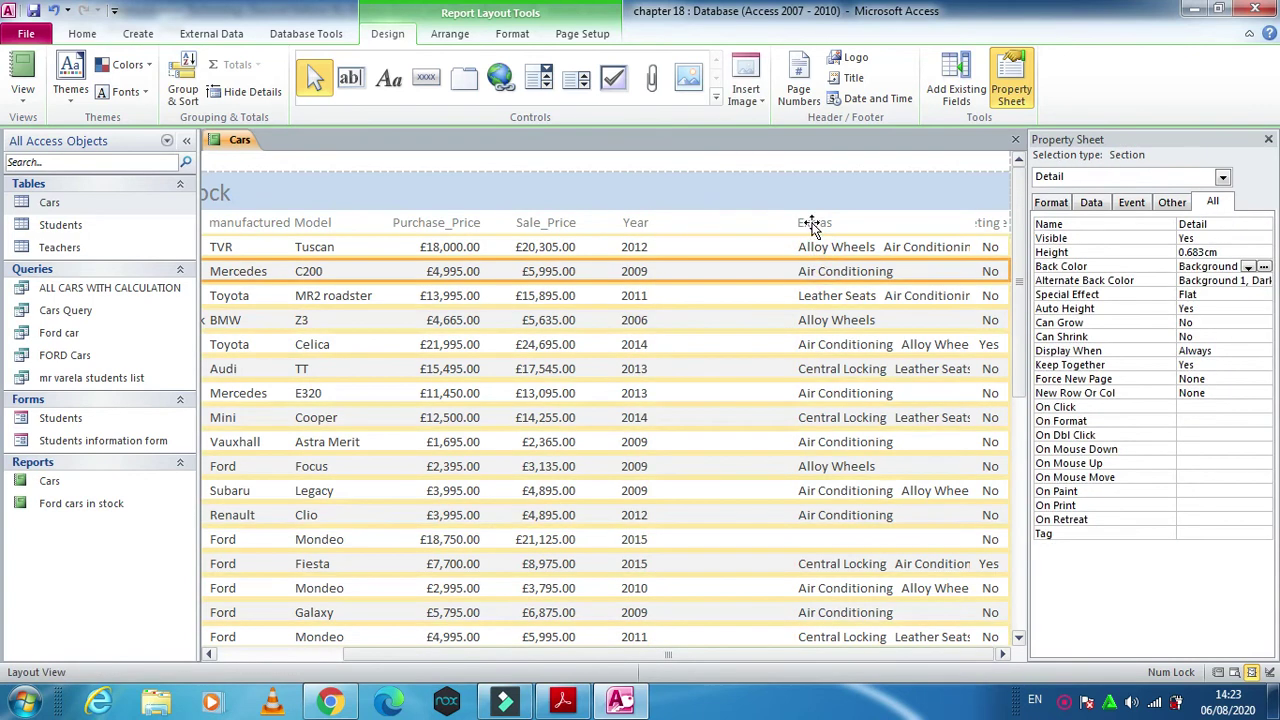
click(815, 224)
shift+click(817, 248)
drag(796, 222, 661, 231)
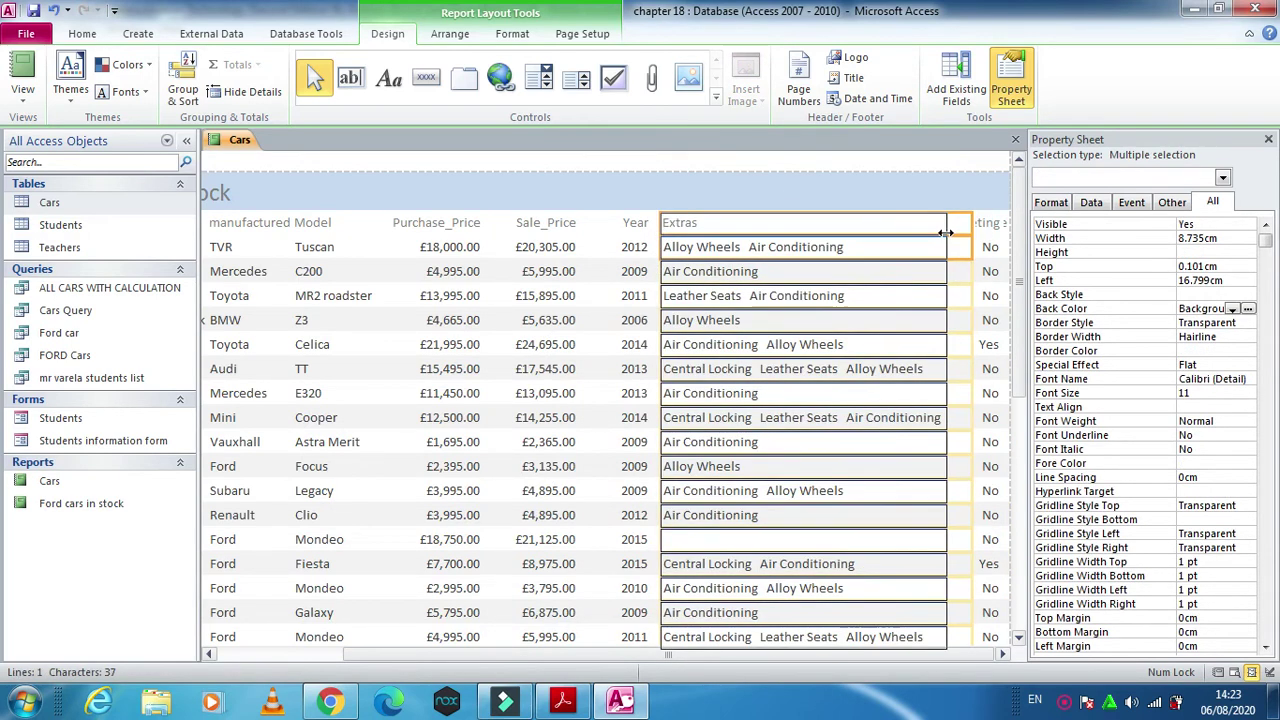
Widen the Valeting column so its heading shows, then clear the selection
click(985, 222)
shift+click(990, 250)
drag(990, 250, 948, 229)
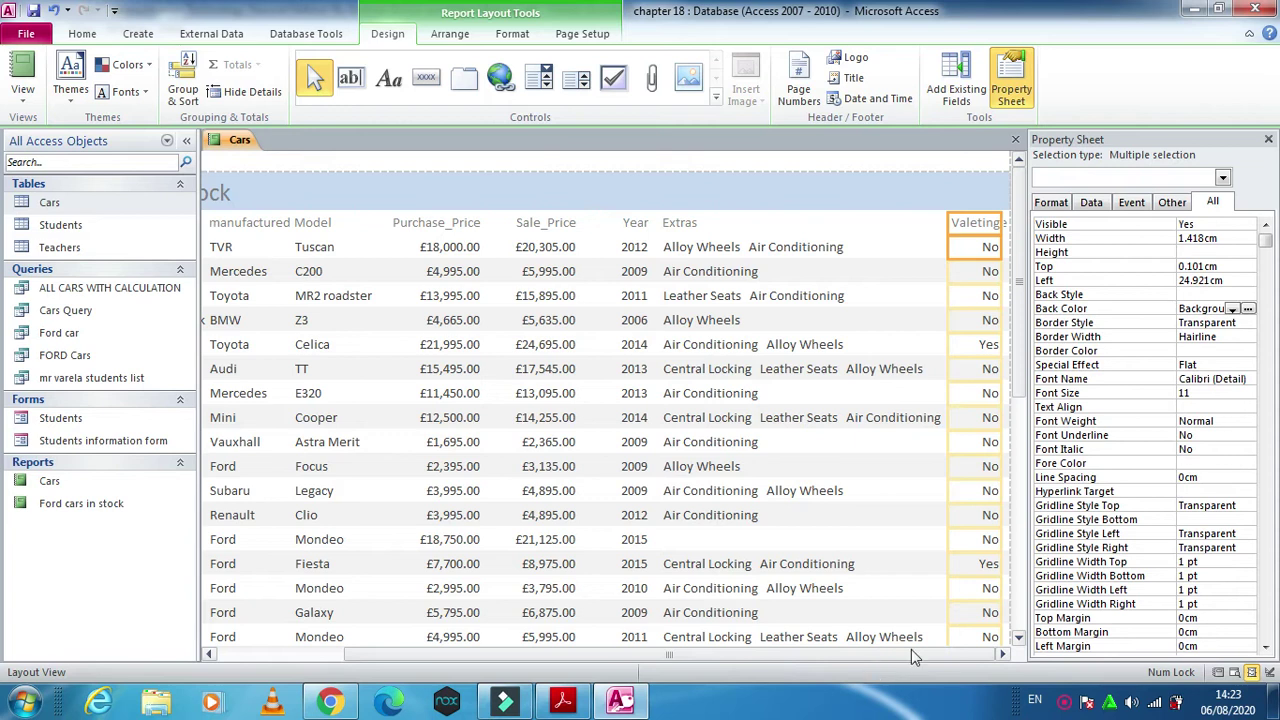
click(1006, 224)
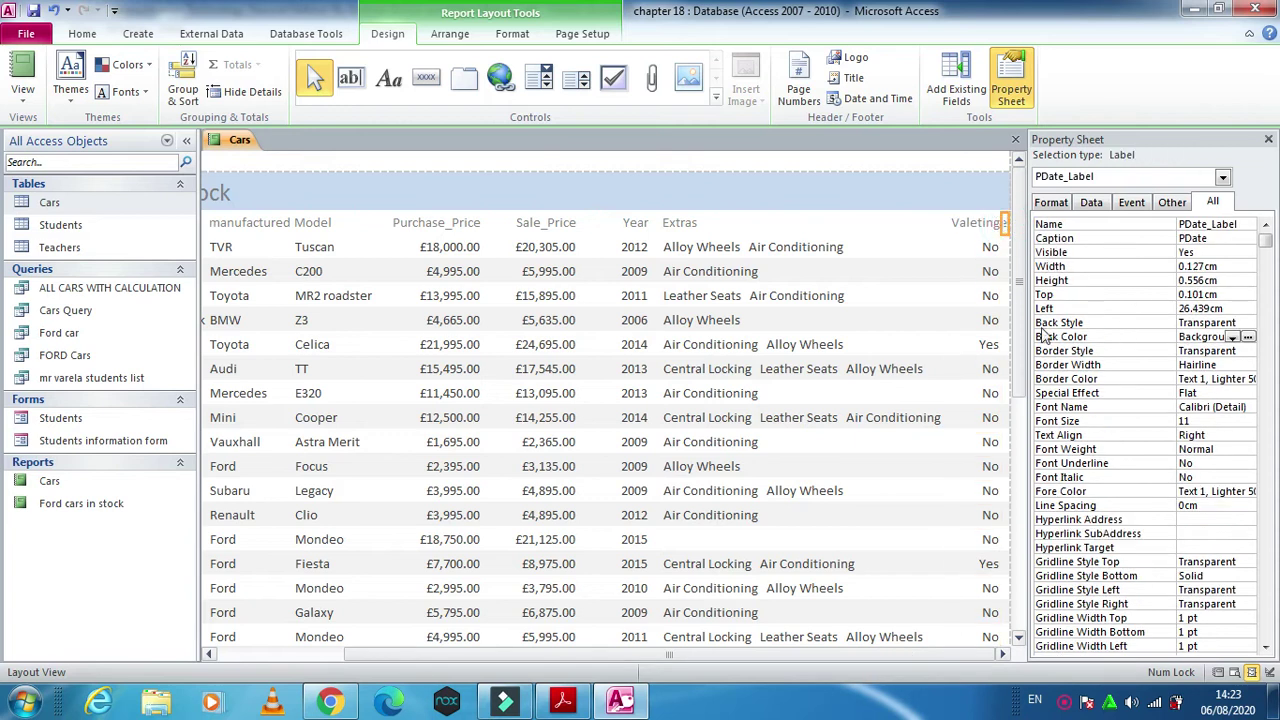
key(Escape)
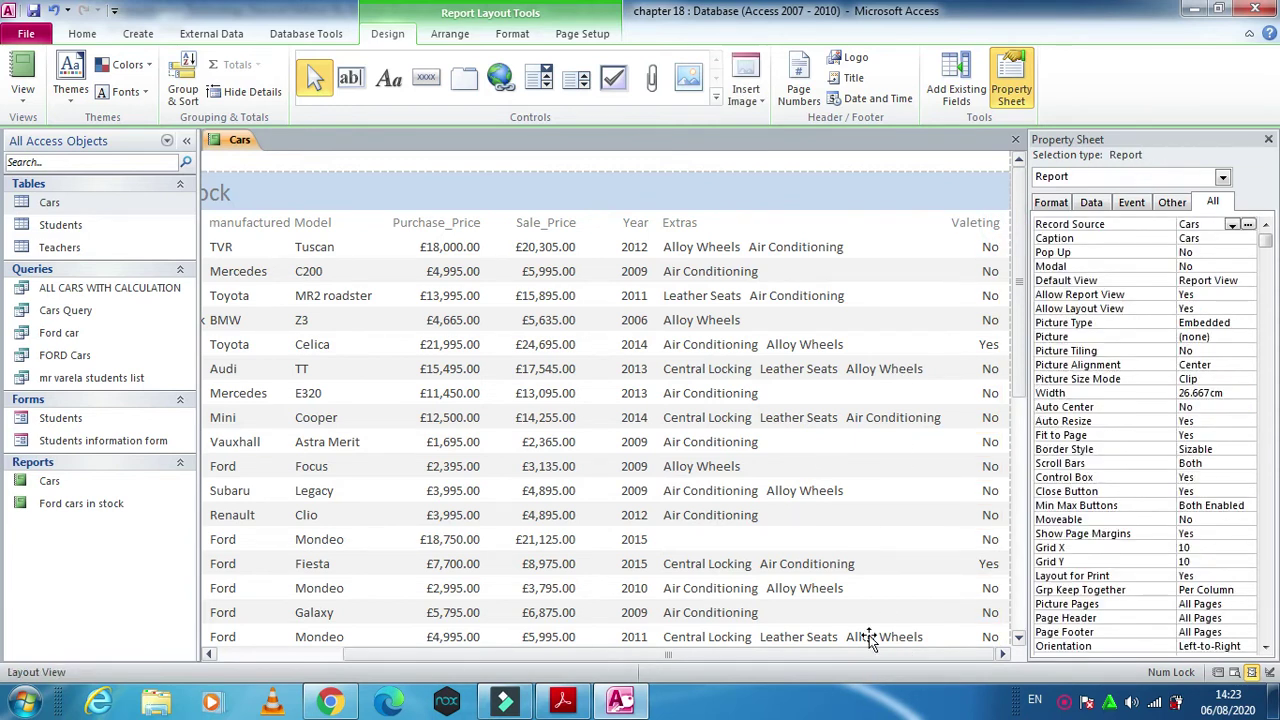
Scroll through the report to check all 20 cars display fully
drag(726, 656, 628, 657)
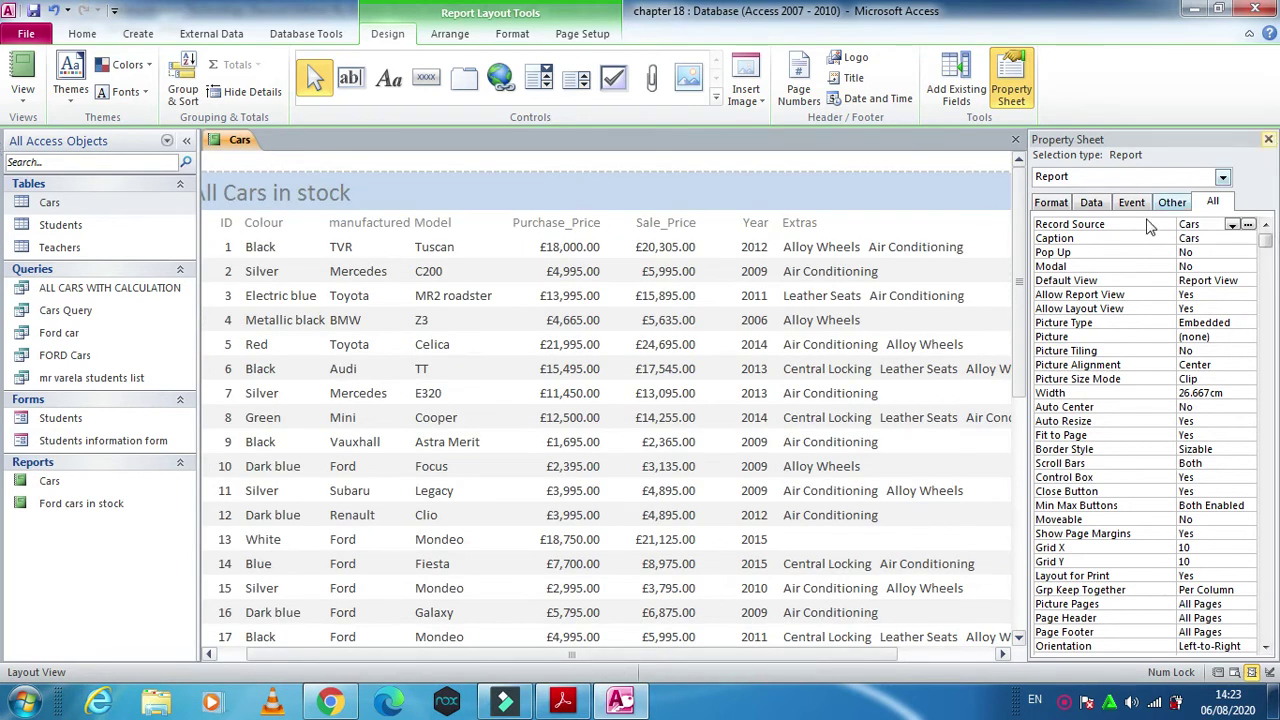
scroll(751, 451, down, 2)
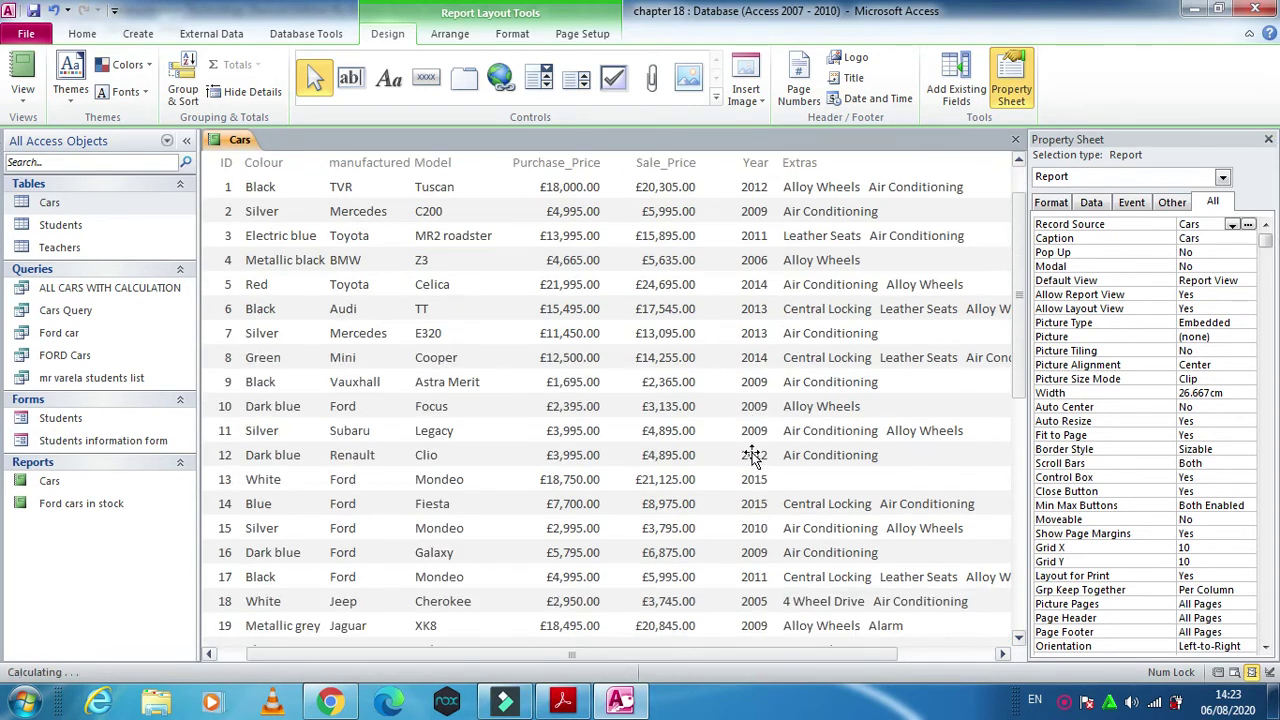
scroll(751, 455, down, 4)
scroll(751, 455, up, 5)
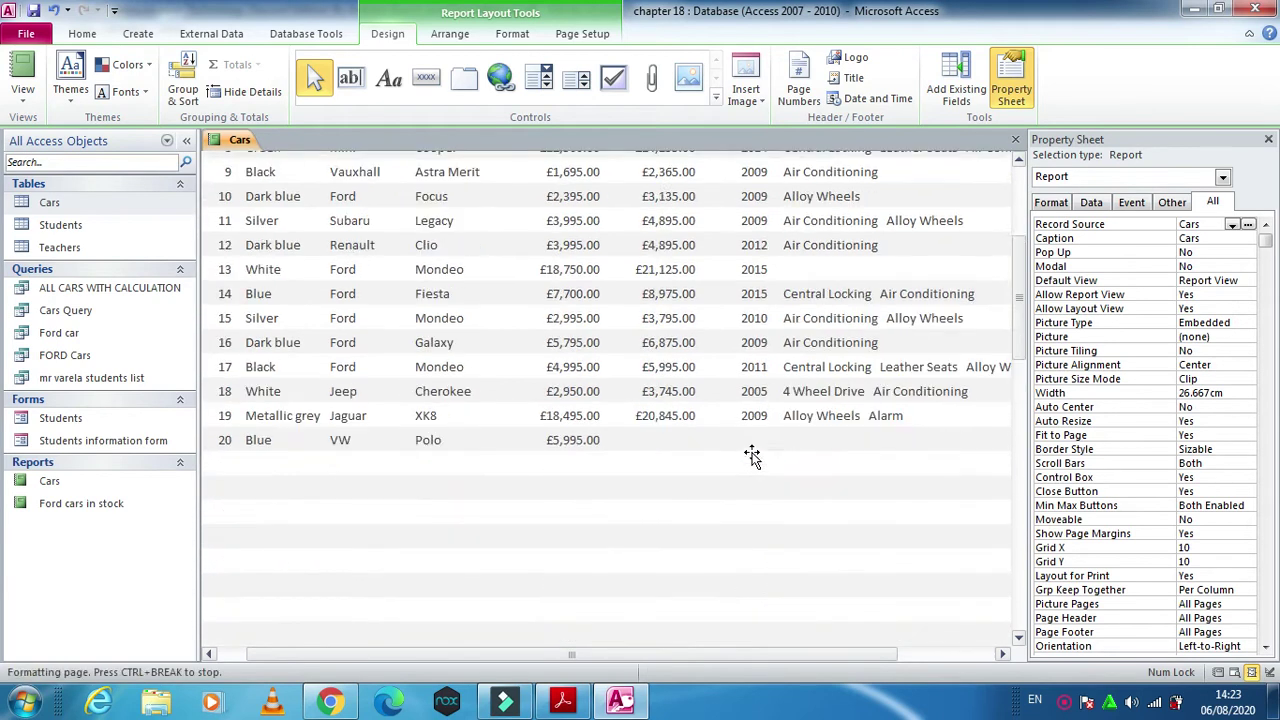
scroll(753, 455, up, 1)
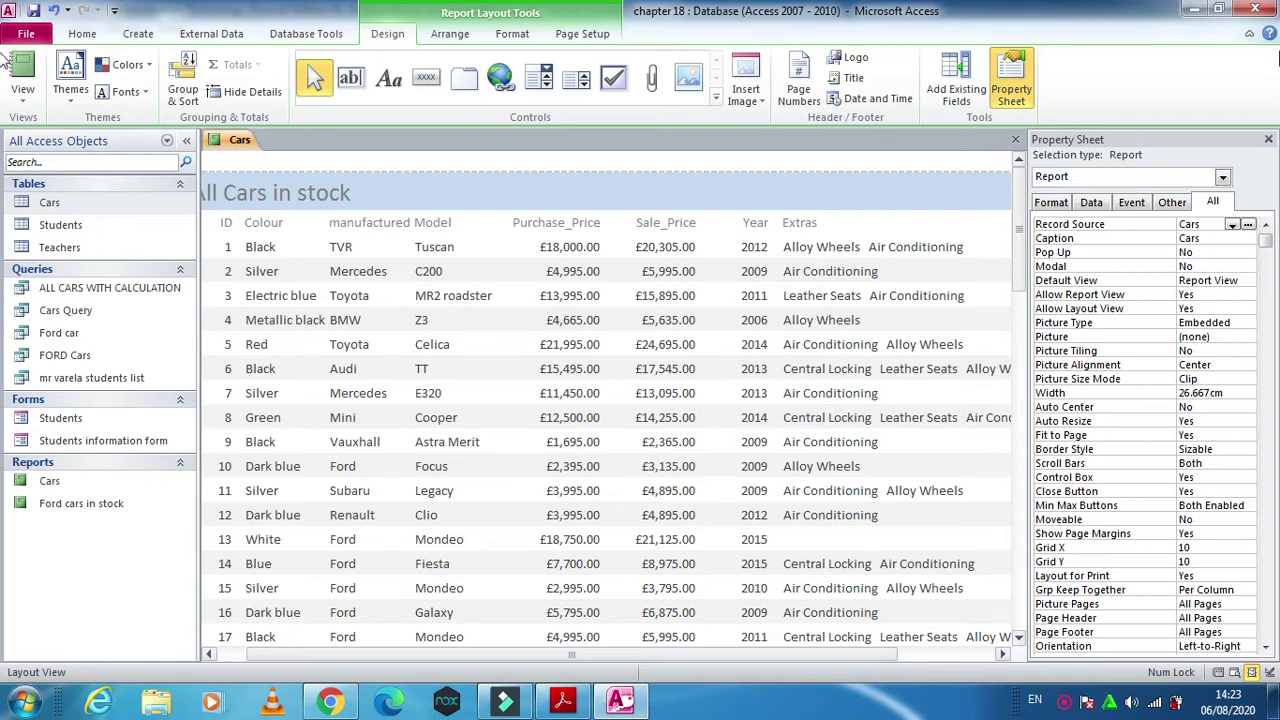
right_click(231, 140)
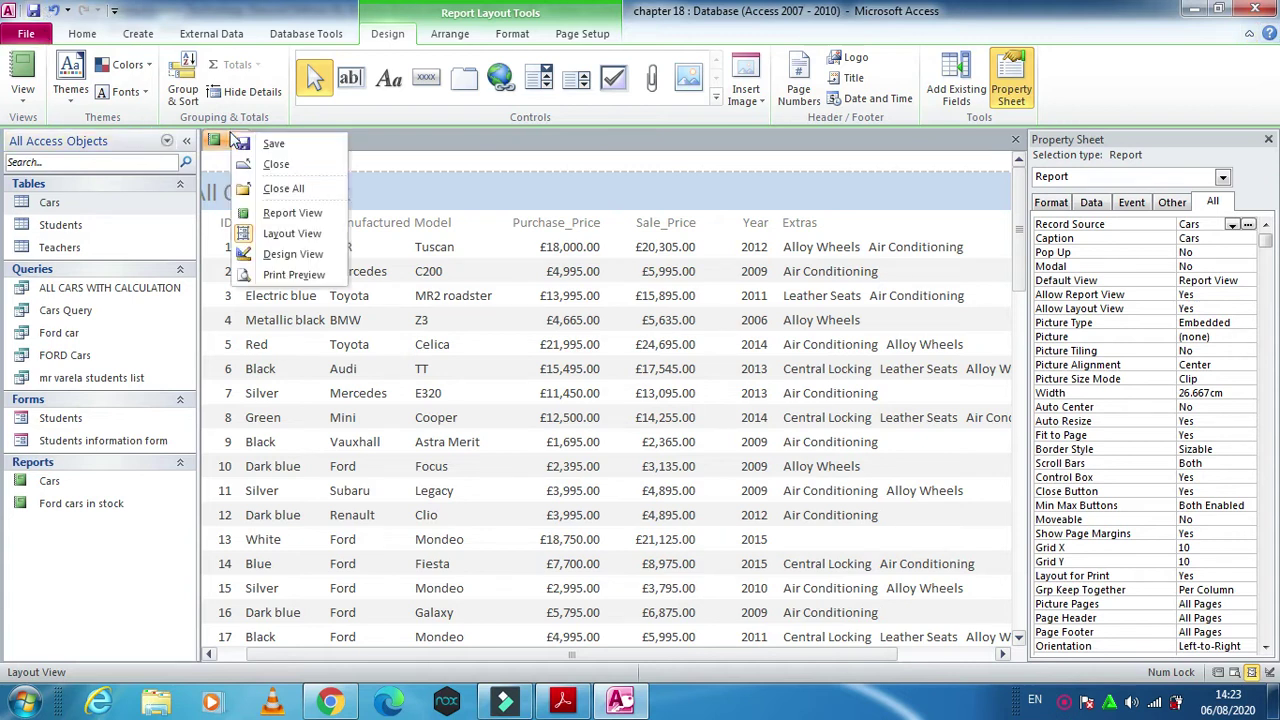
Switch the Cars report to Design View and drag the Report Footer much taller
click(293, 254)
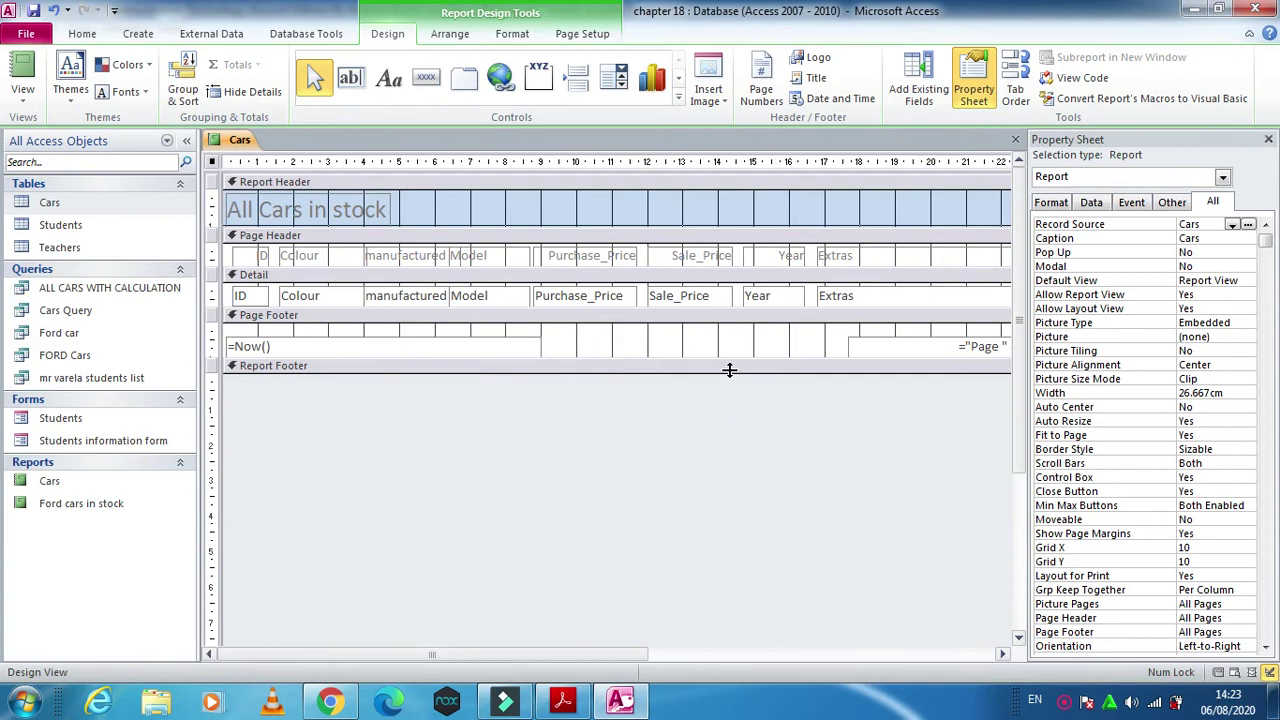
drag(729, 371, 736, 502)
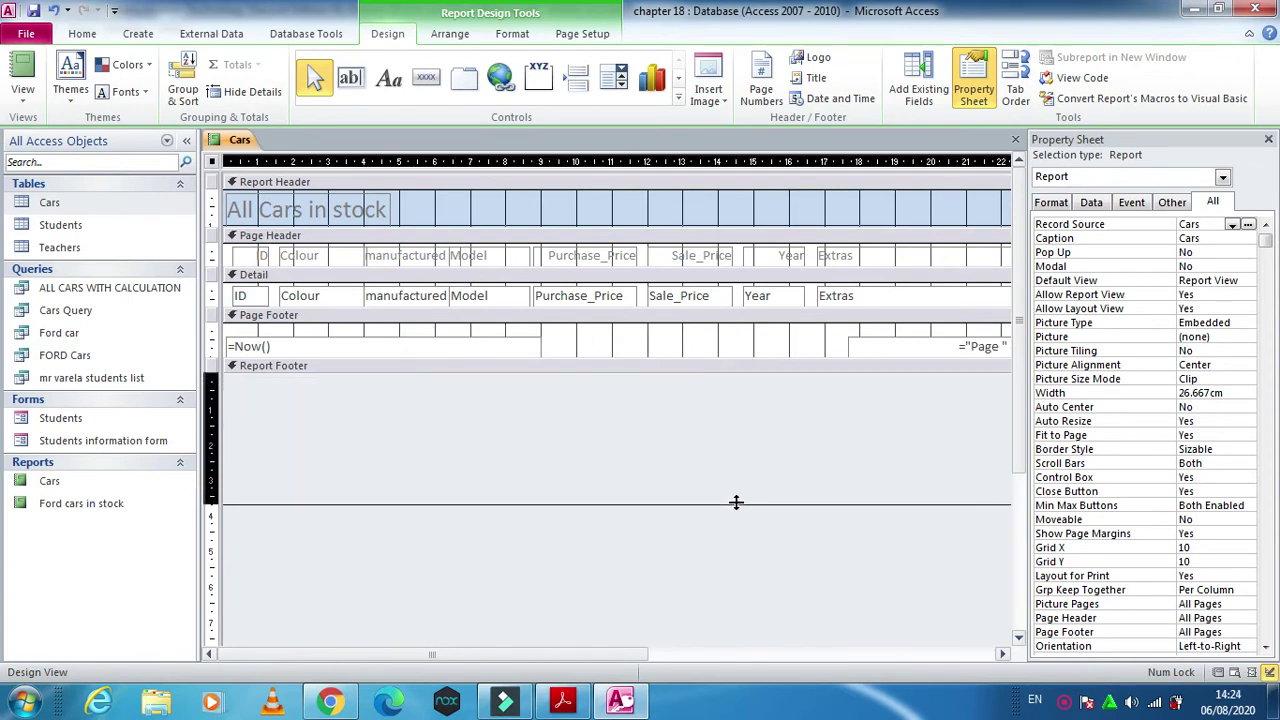
drag(736, 502, 736, 502)
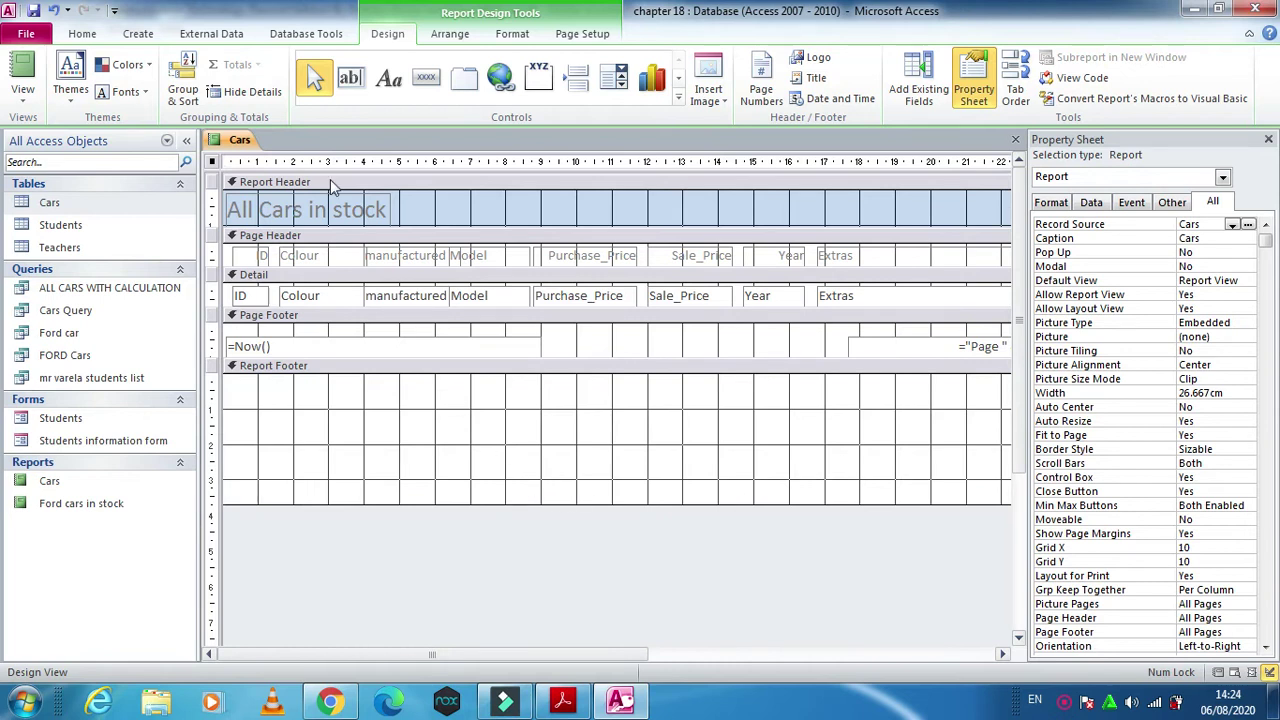
click(350, 80)
Add a Report Footer text box with =sum([sale_price]) and view the report
drag(647, 391, 794, 428)
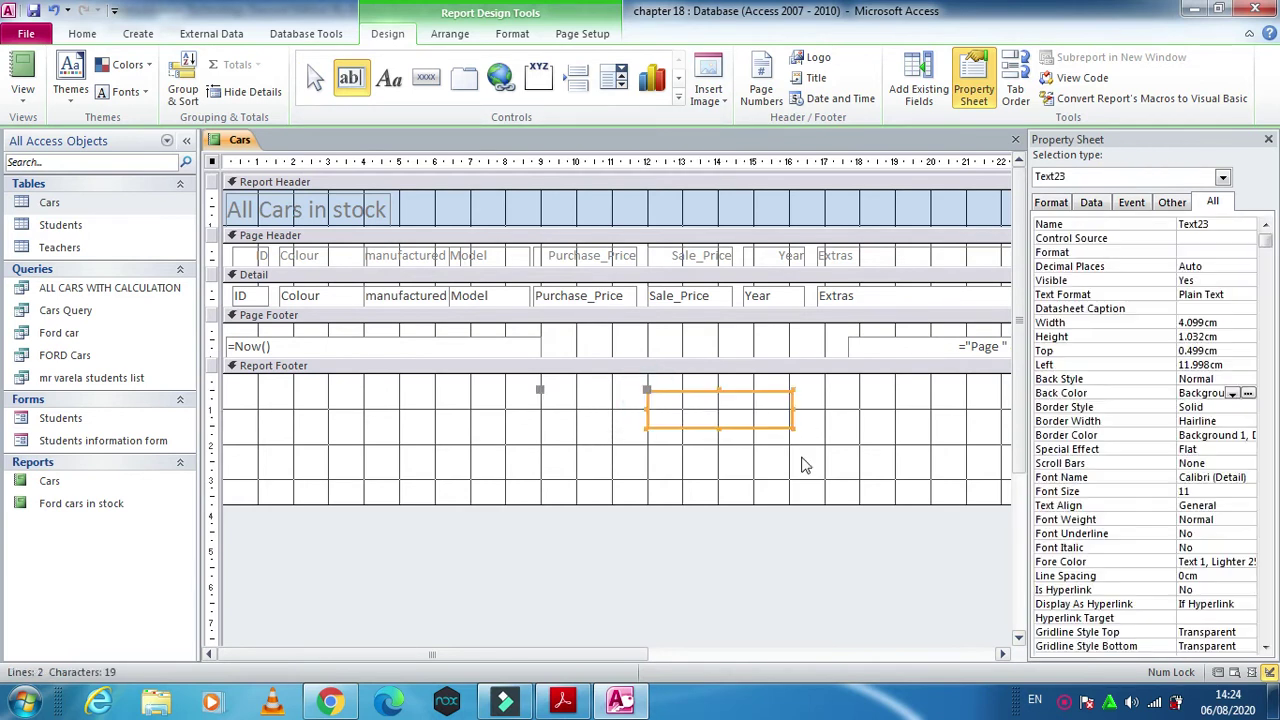
click(738, 410)
text(=Sum([sale_price)
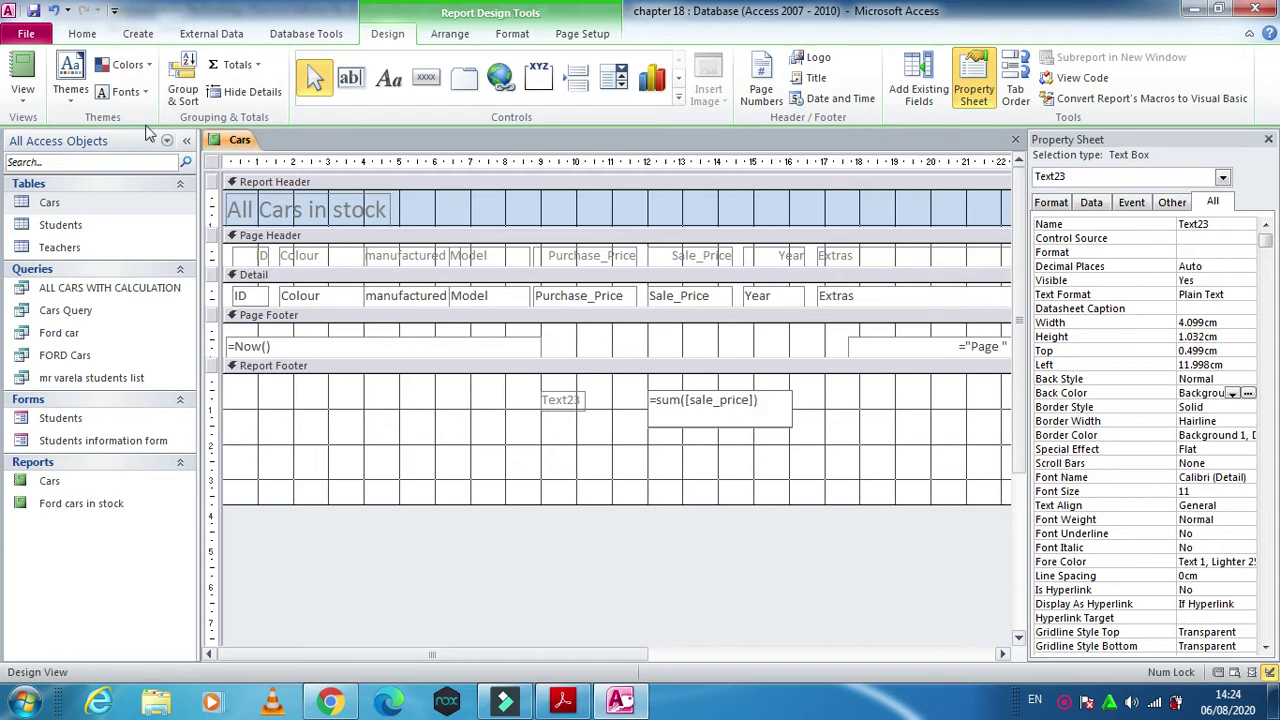
click(22, 66)
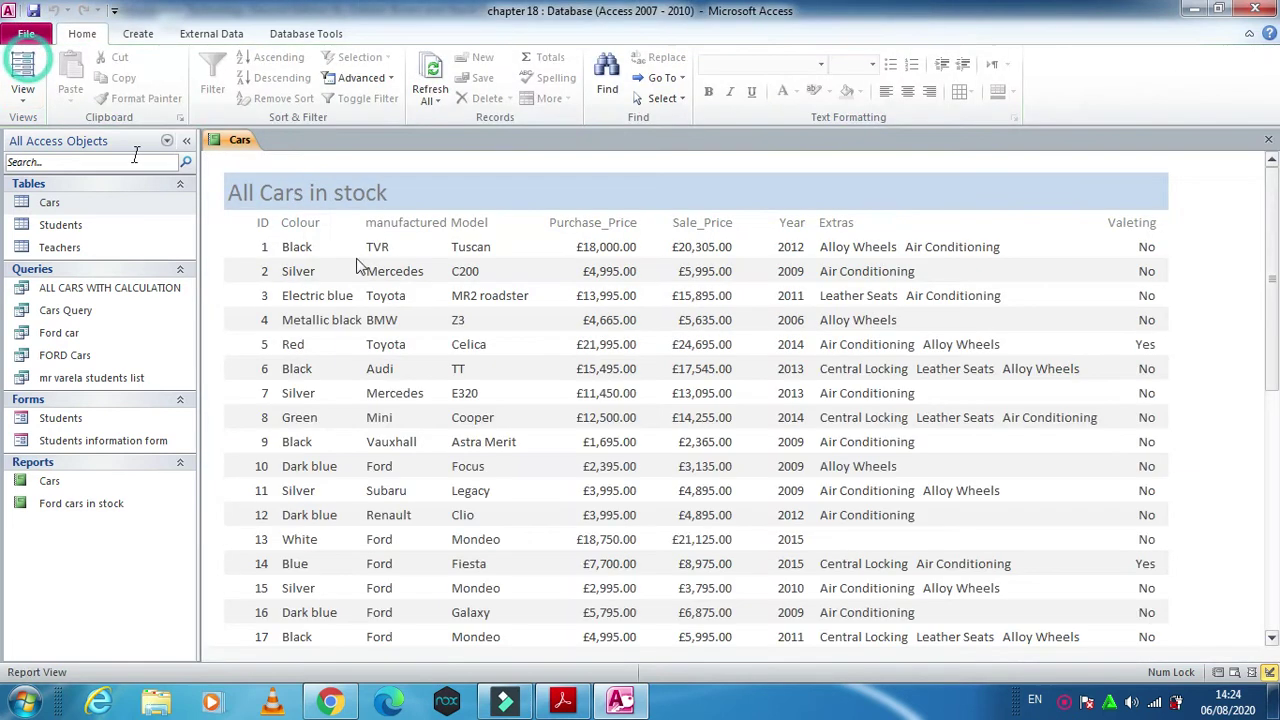
Check the footer total of 612210 at the report's end, then return to Design View
key(ctrl+End)
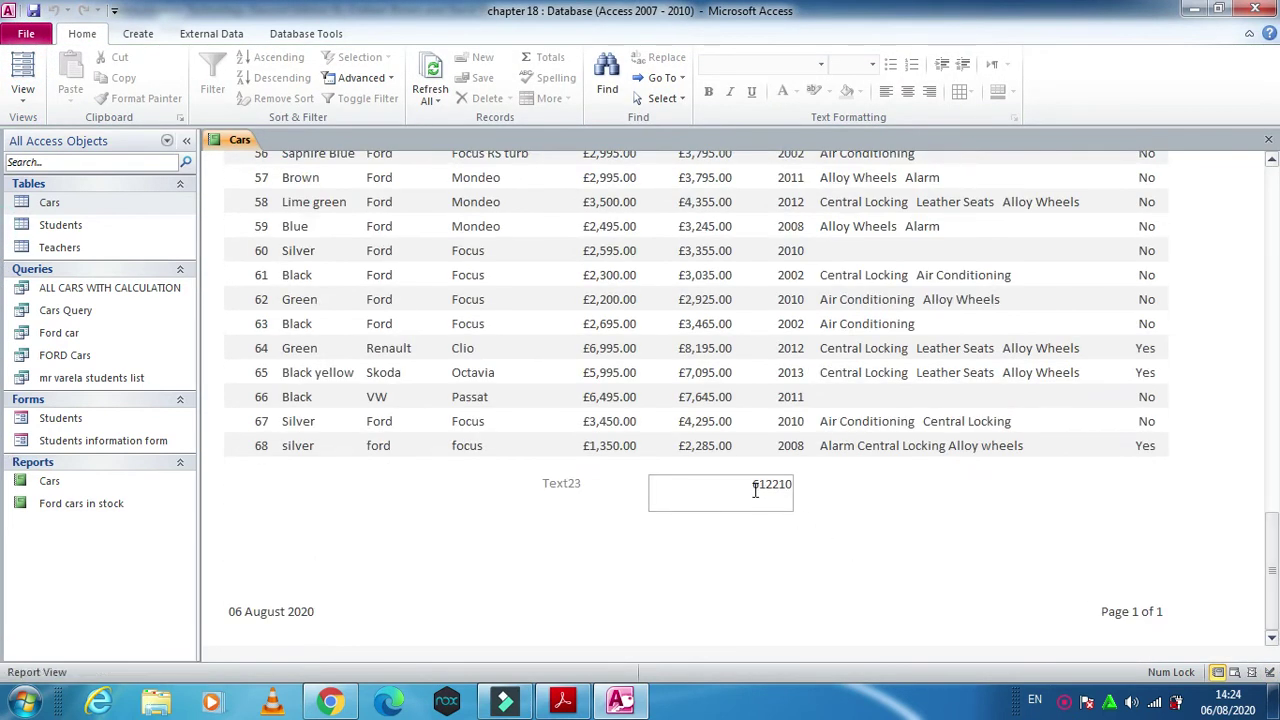
click(22, 95)
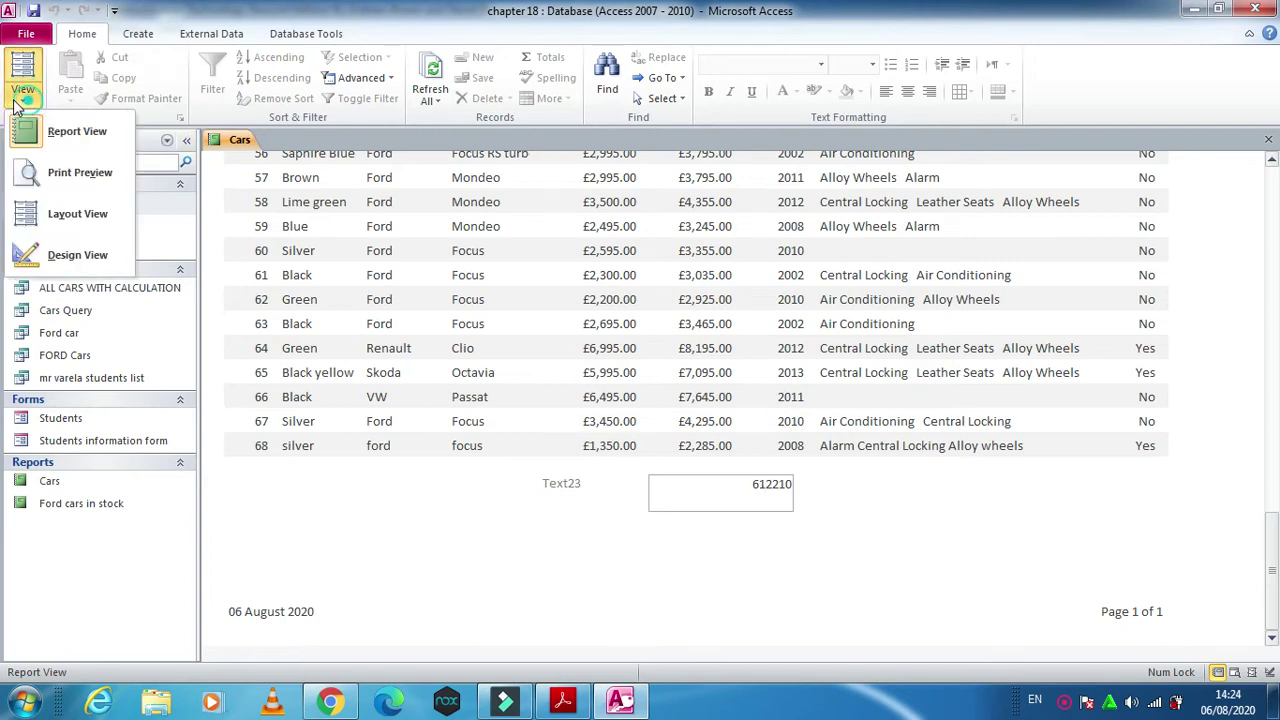
click(78, 255)
click(570, 400)
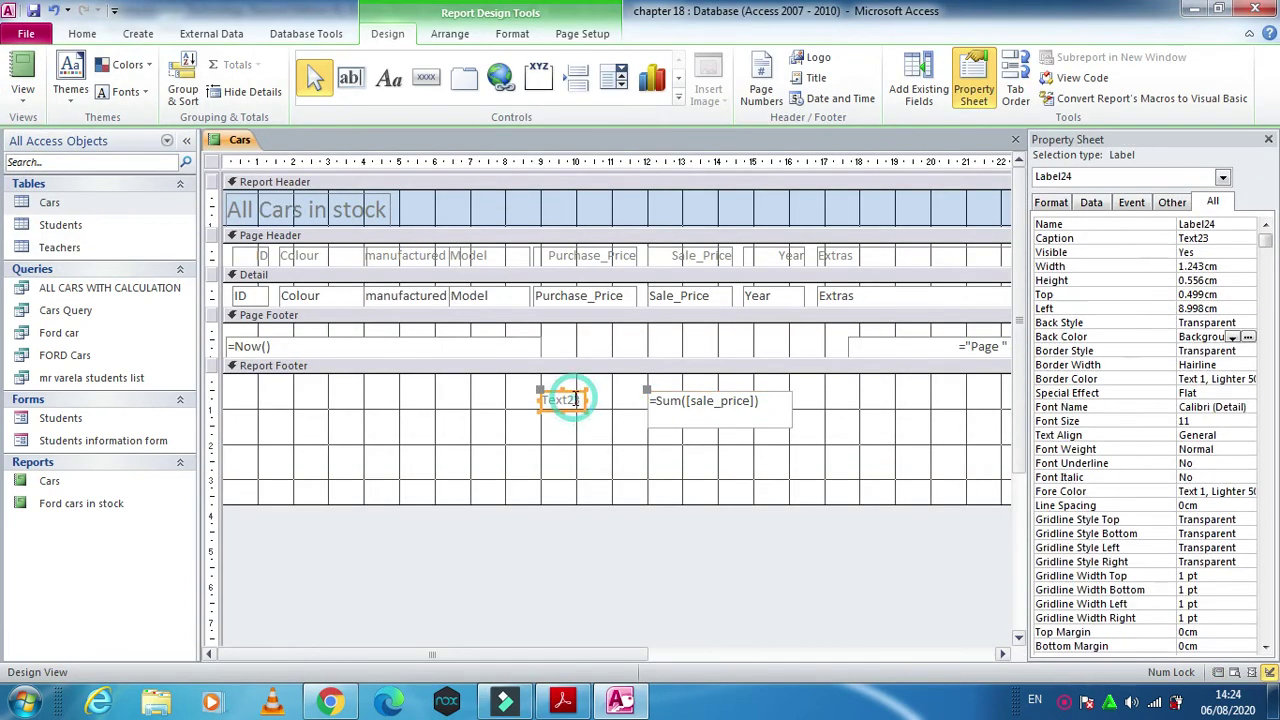
Relabel the footer label 'Sum of sales price' and make the total box shorter
drag(578, 400, 530, 392)
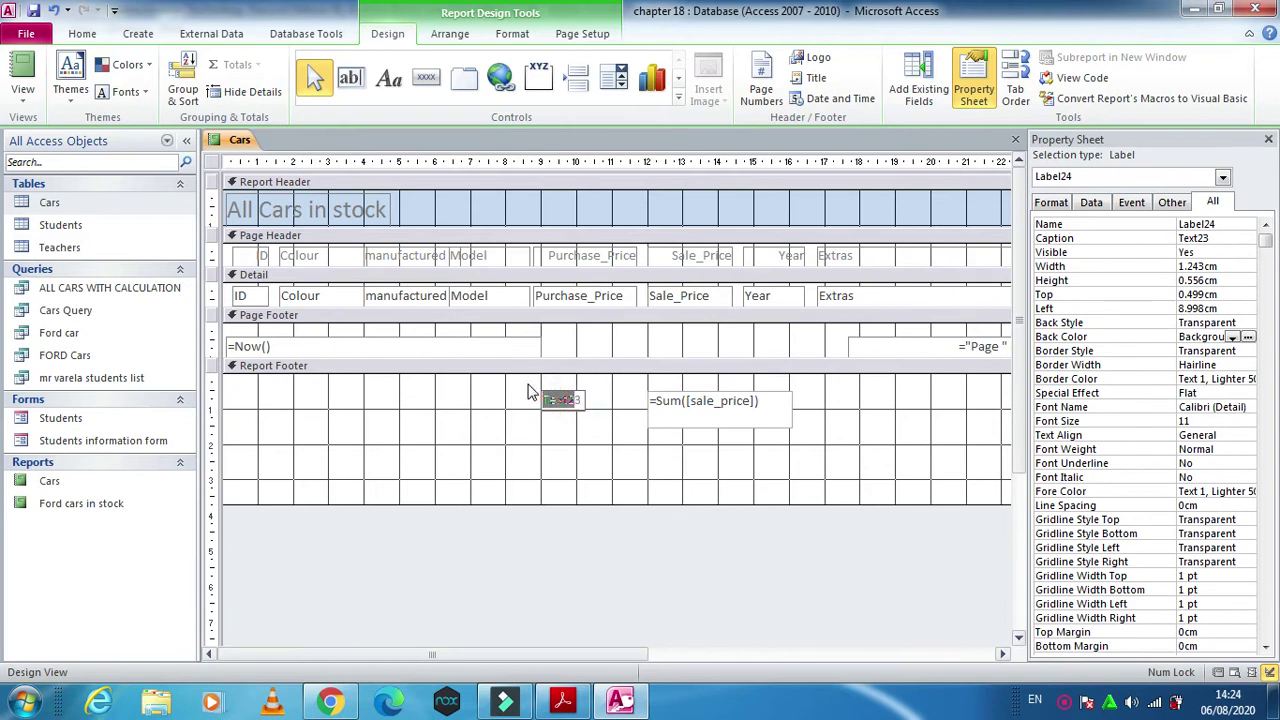
text(S)
key(Caps_Lock)
text(um)
click(654, 430)
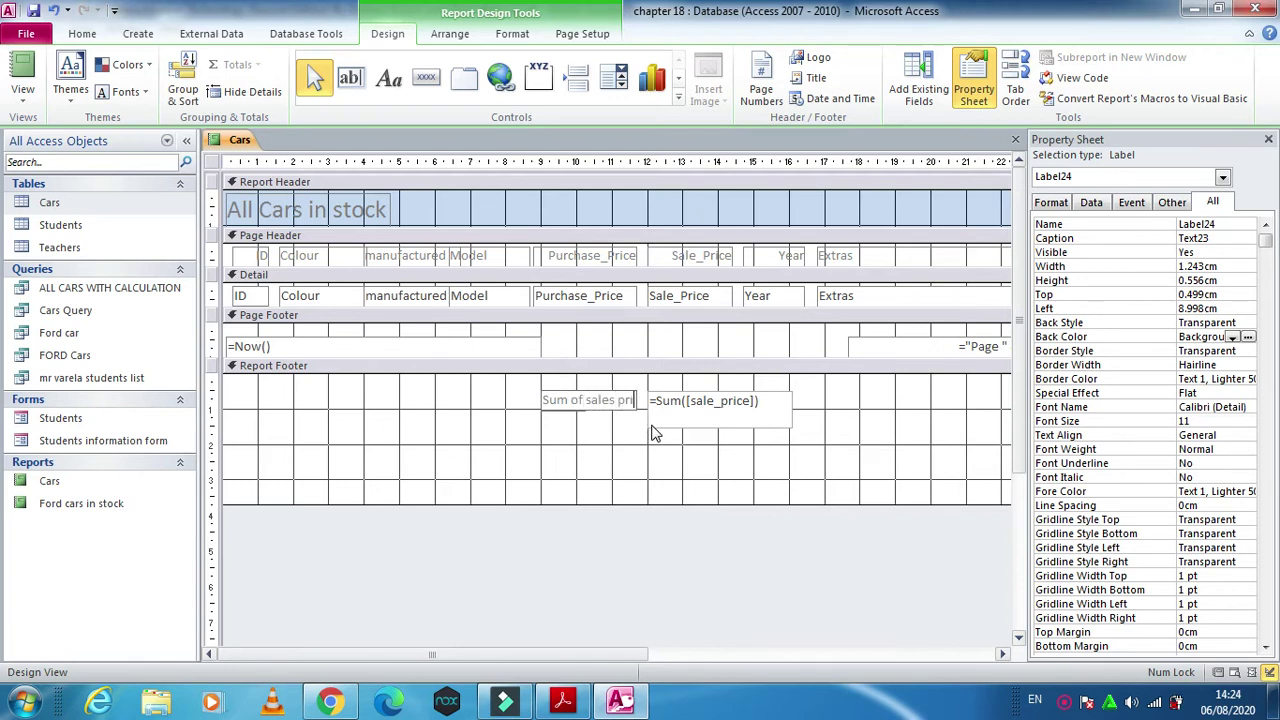
click(674, 452)
click(705, 418)
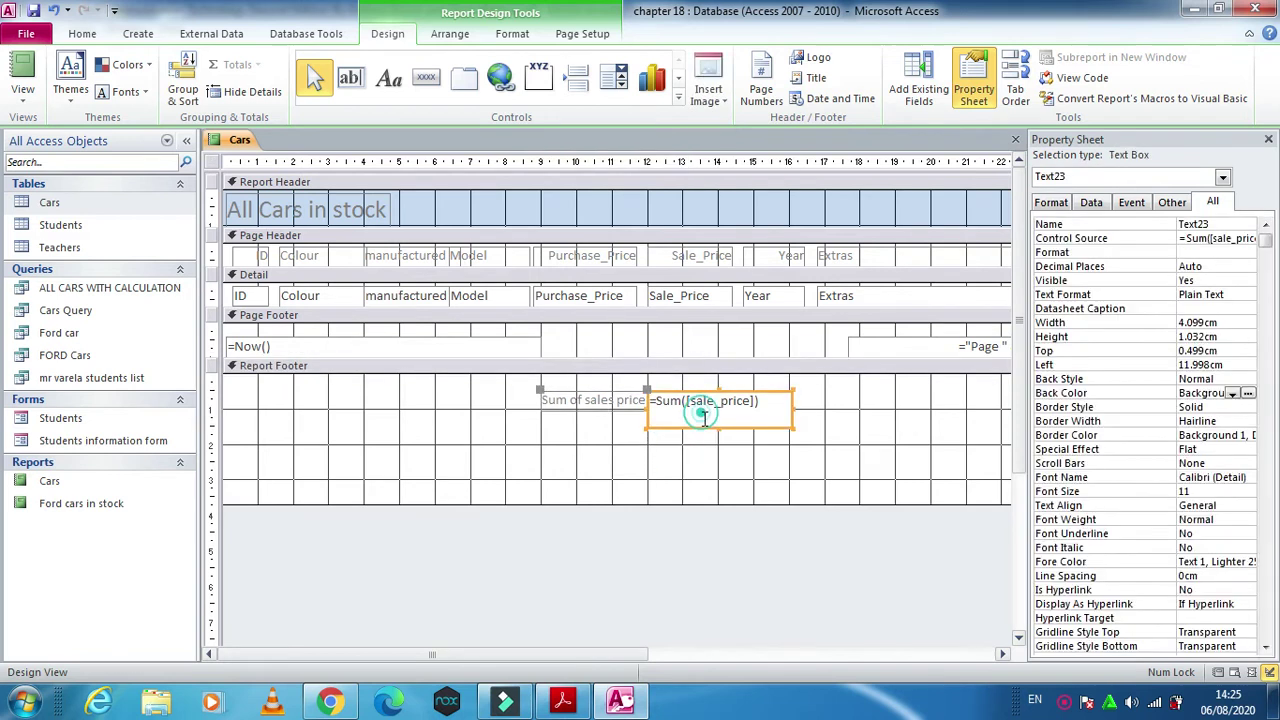
drag(719, 428, 726, 417)
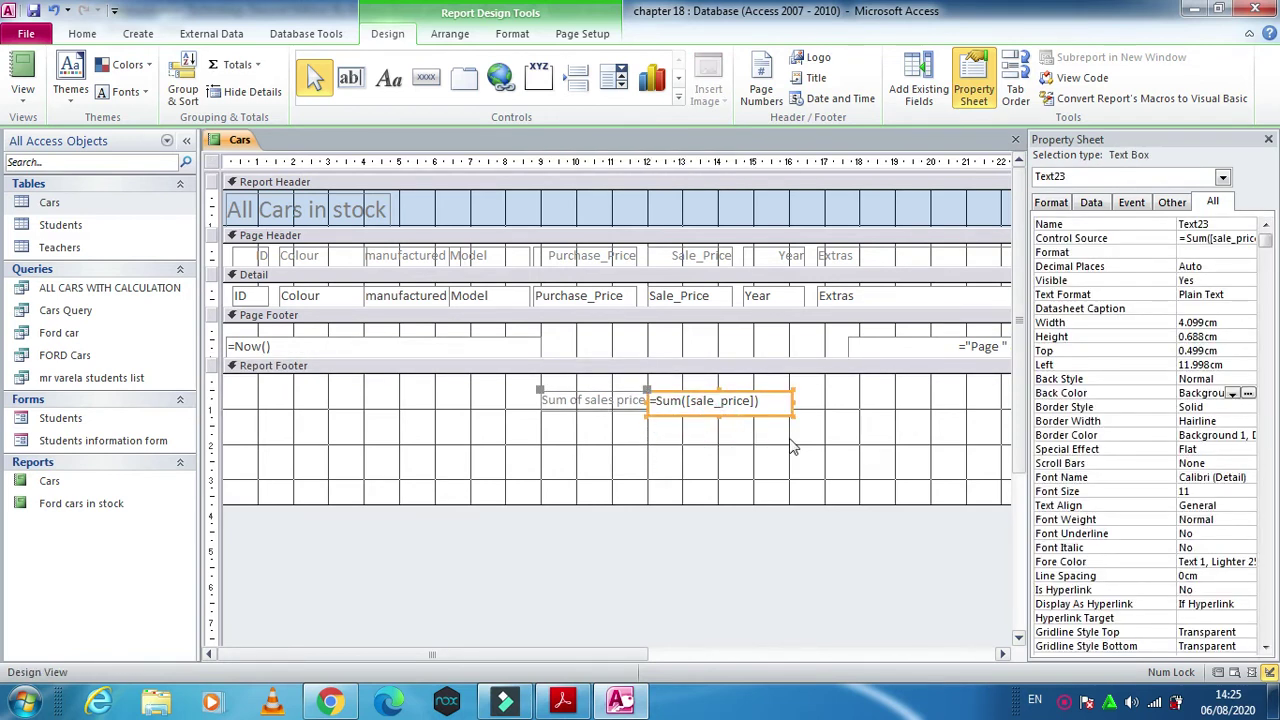
Format the sales total as Currency with 2 decimal places, then switch to Report view
click(1256, 256)
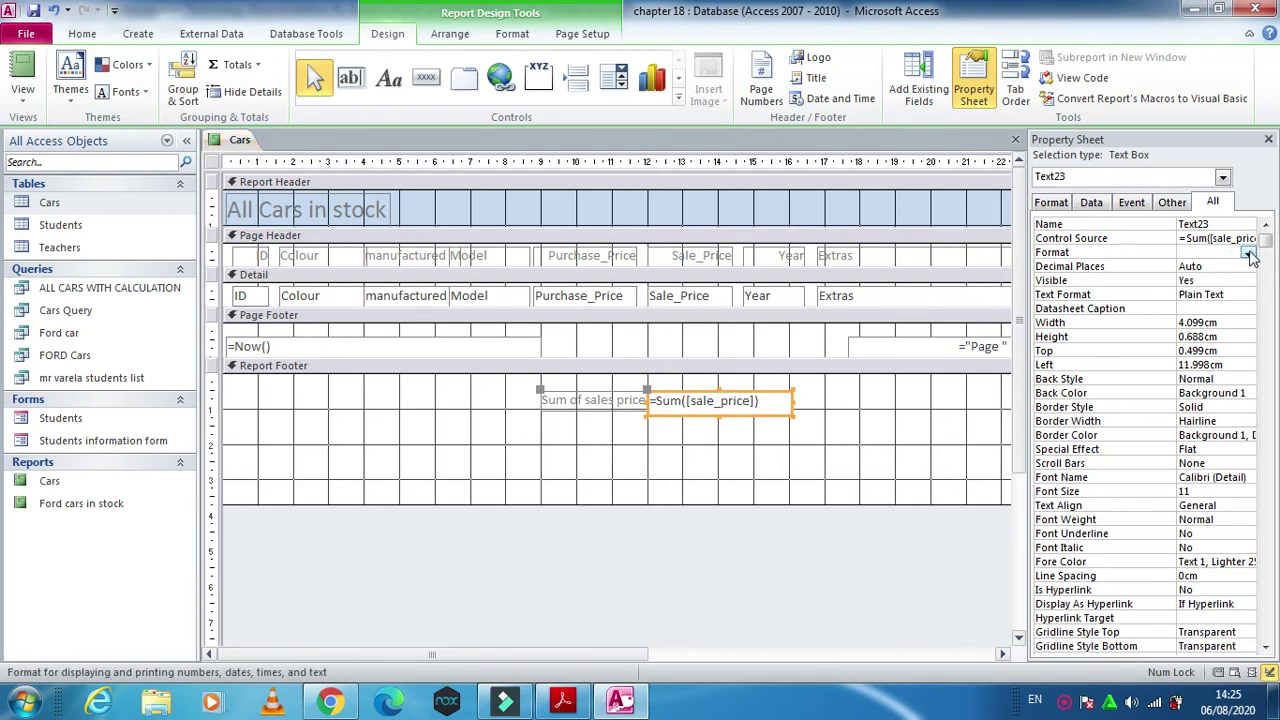
click(1248, 254)
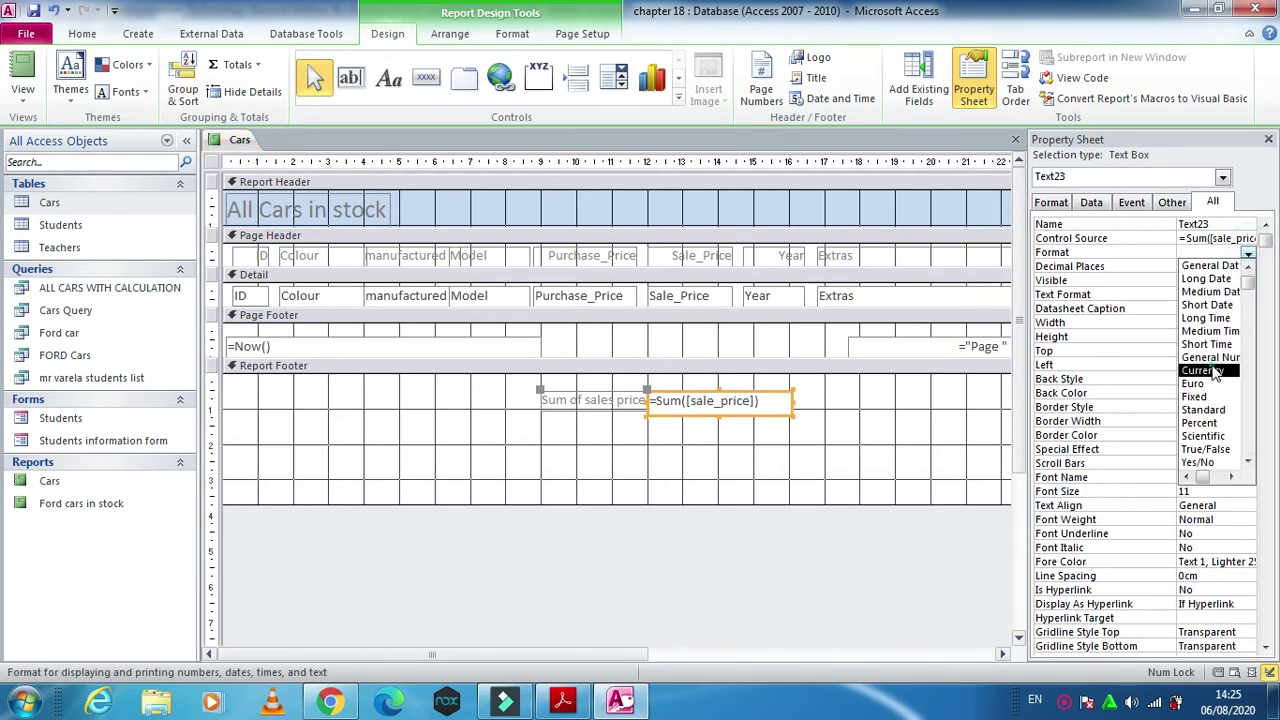
click(1202, 370)
click(1248, 267)
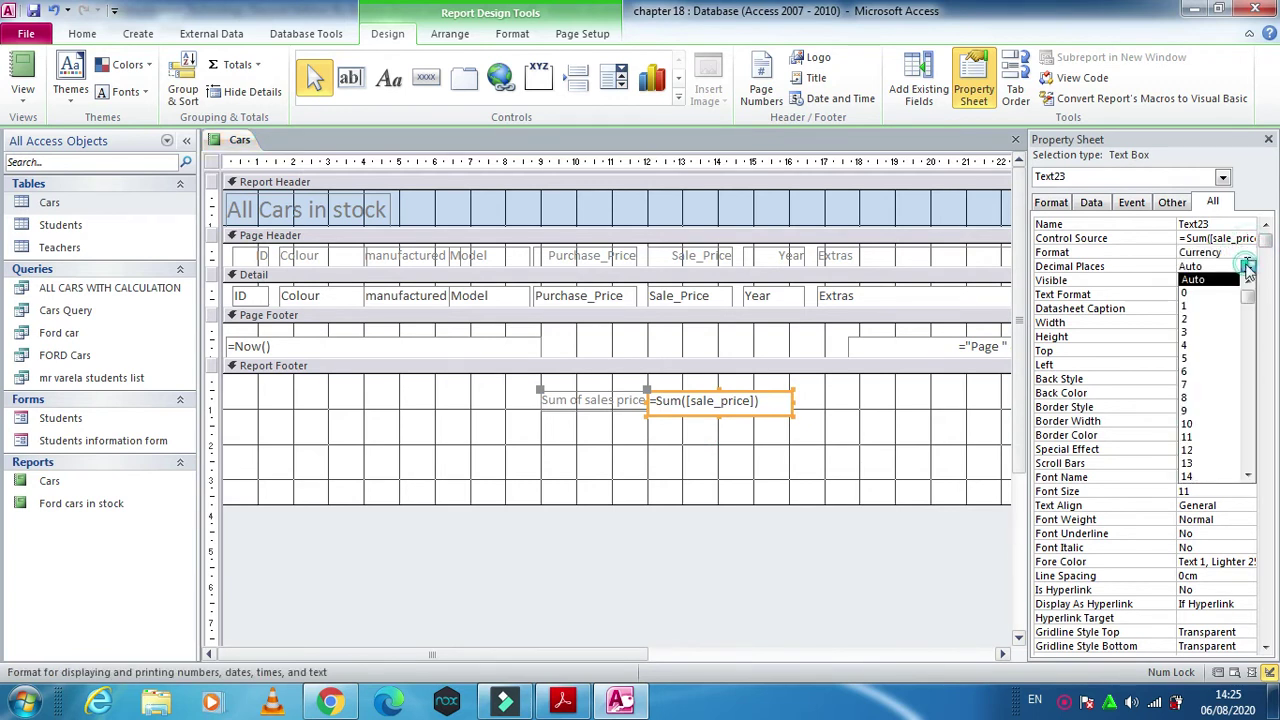
click(1212, 319)
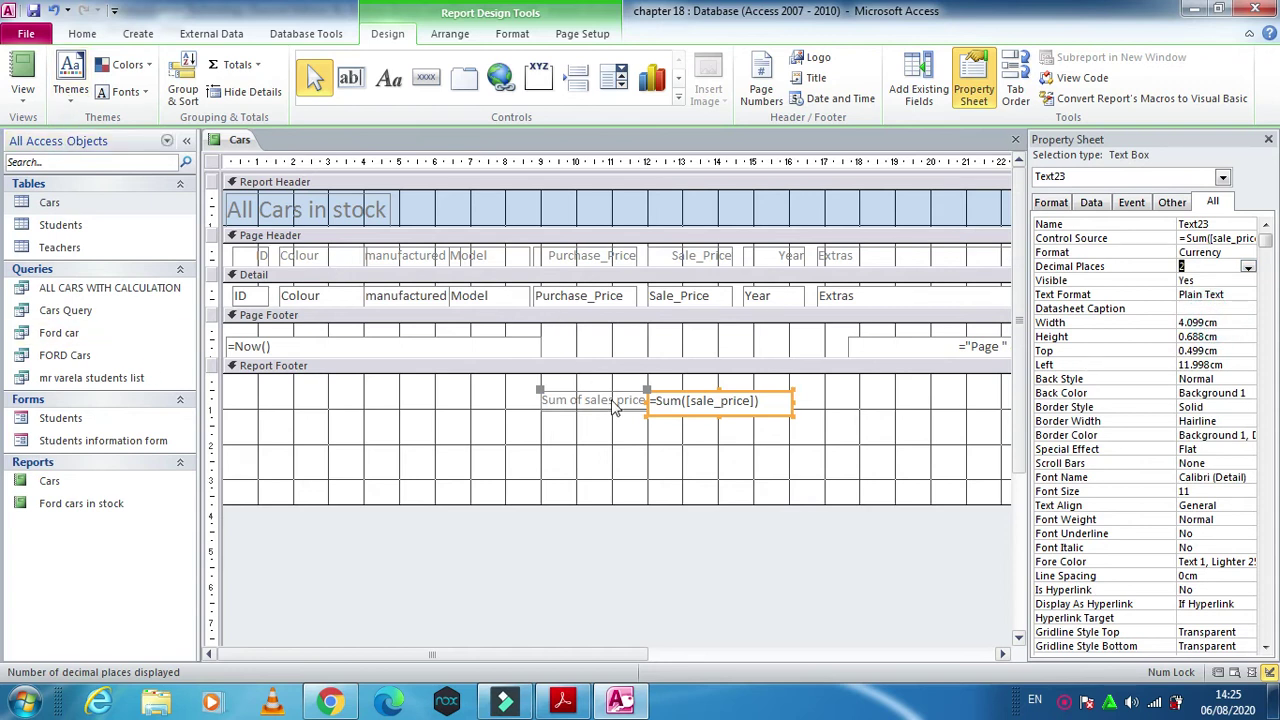
click(651, 401)
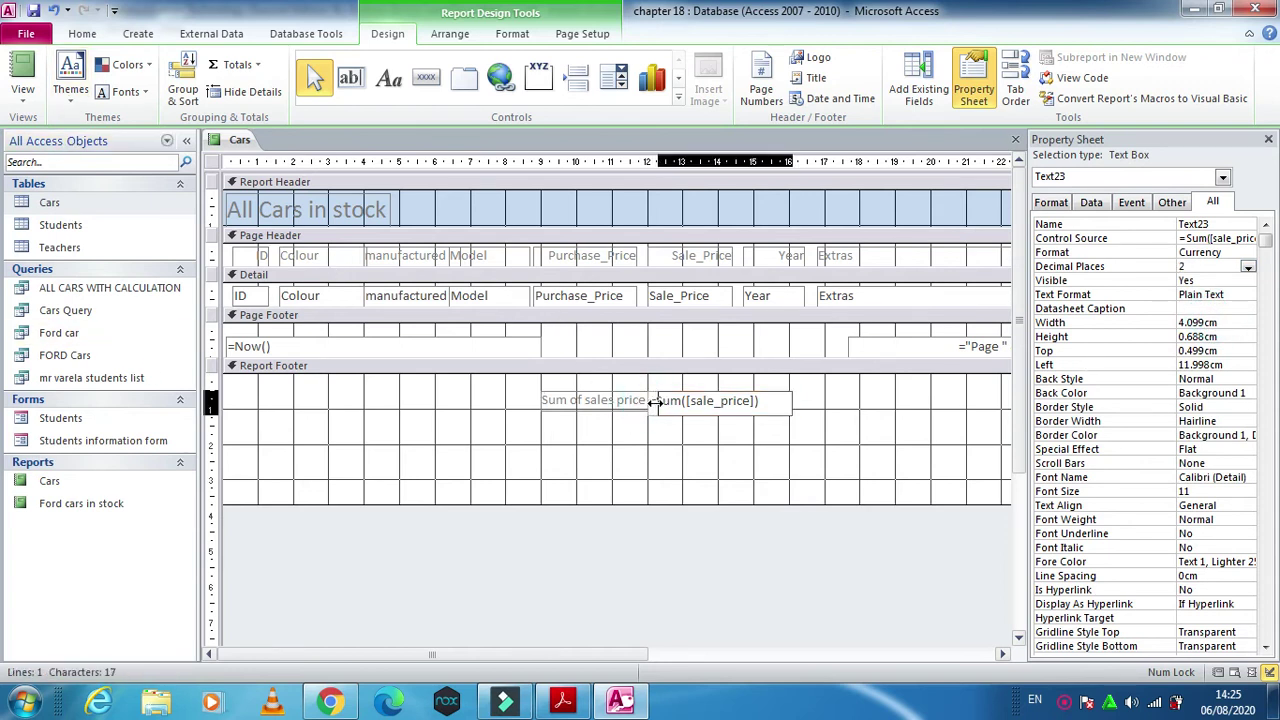
click(22, 68)
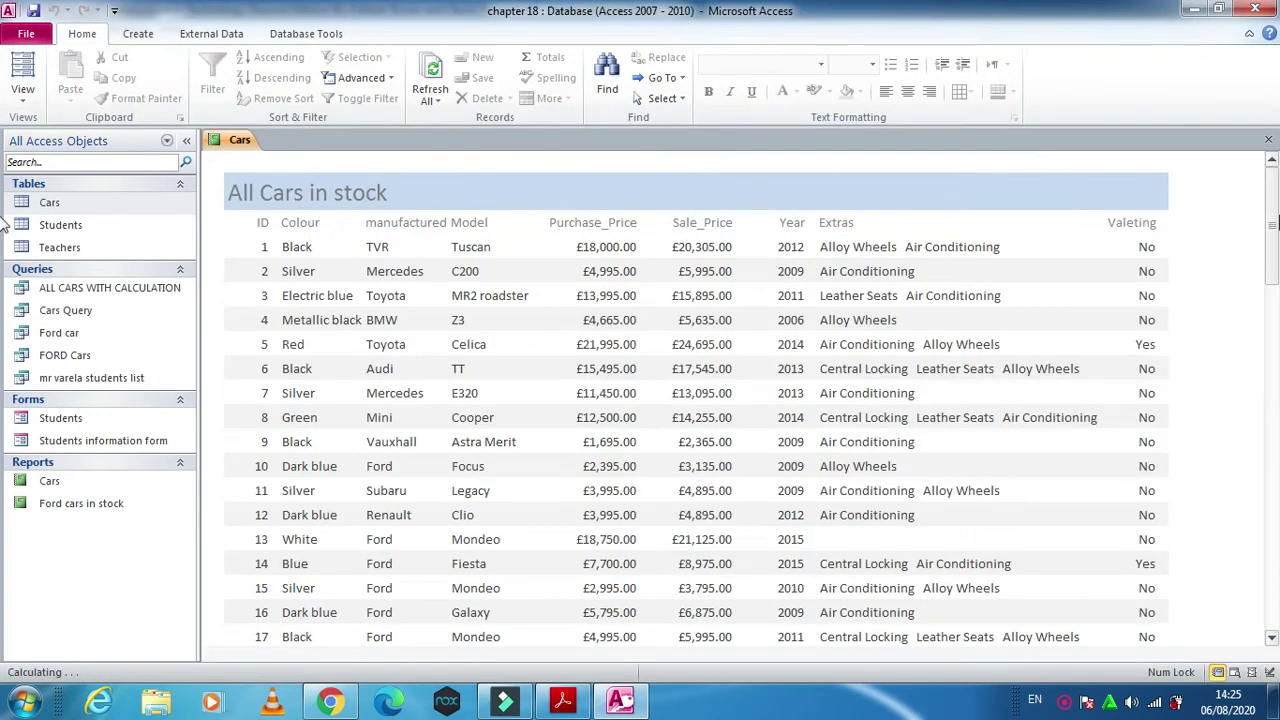
Confirm the footer total reads £612,210.00, then return to Design view
scroll(6, 225, down, 15)
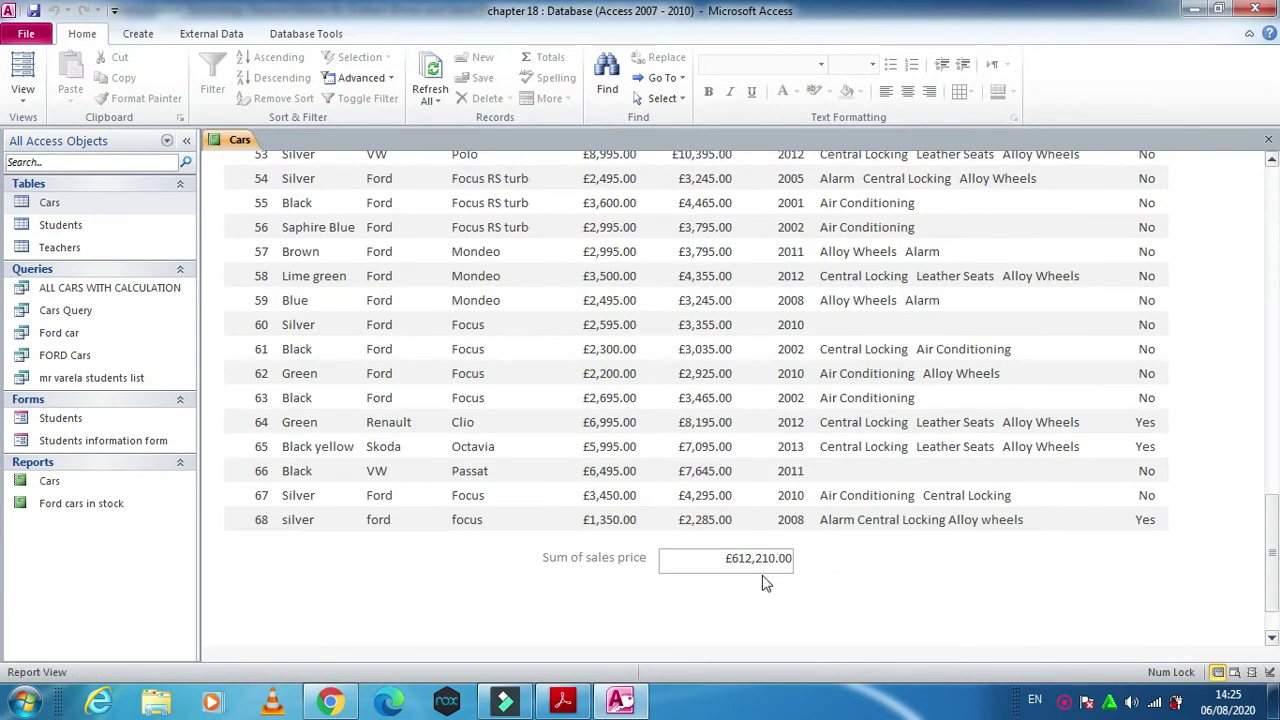
click(22, 100)
click(57, 255)
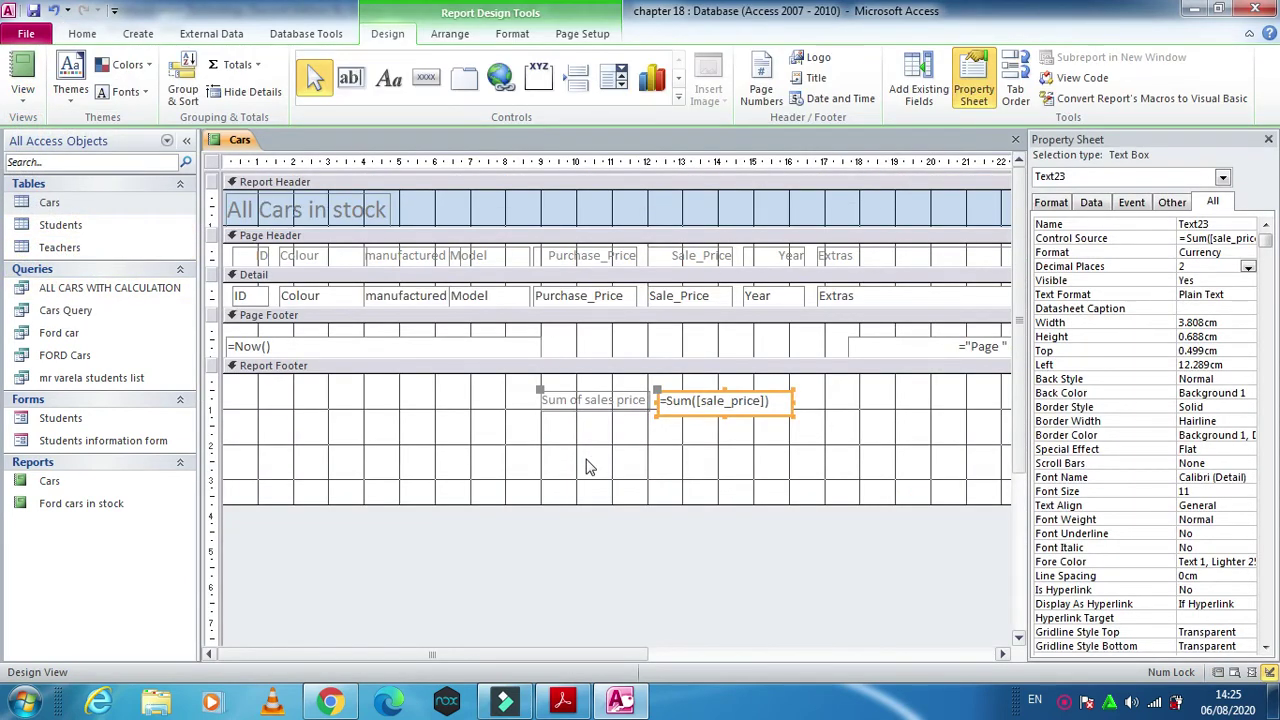
Draw a second footer text box below the sales total with =avg([purchase_price])
click(800, 450)
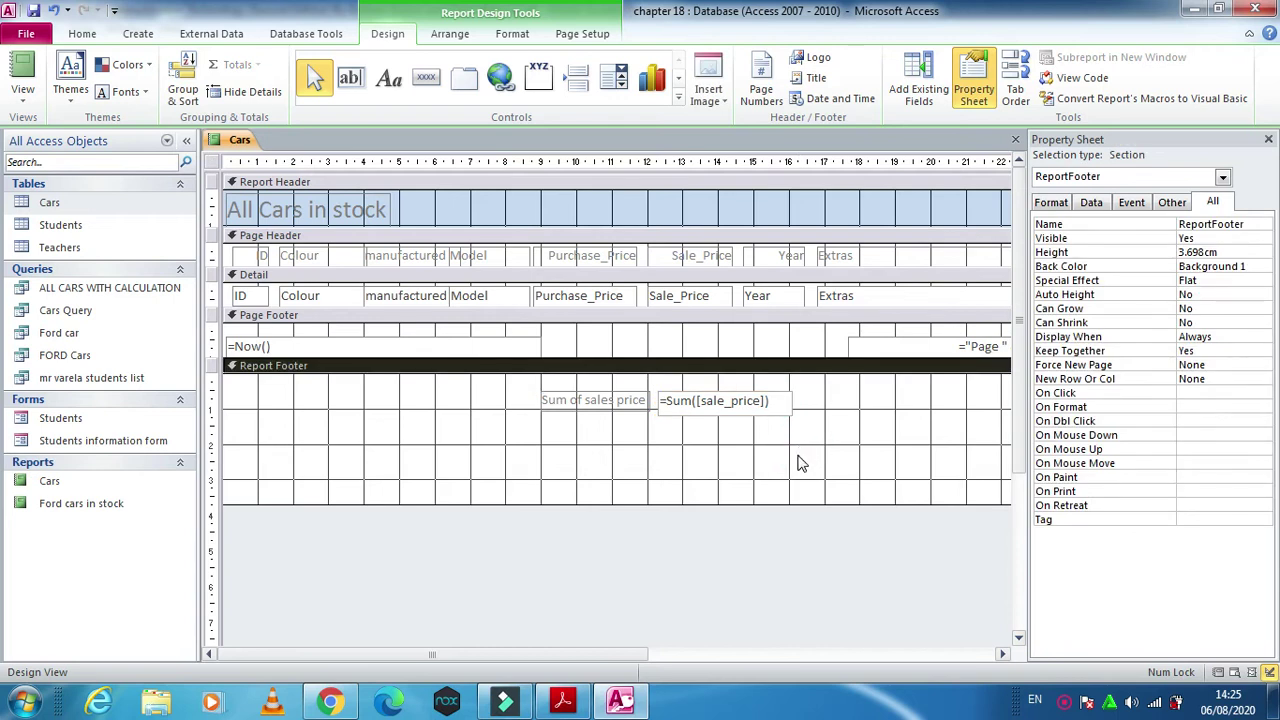
click(349, 77)
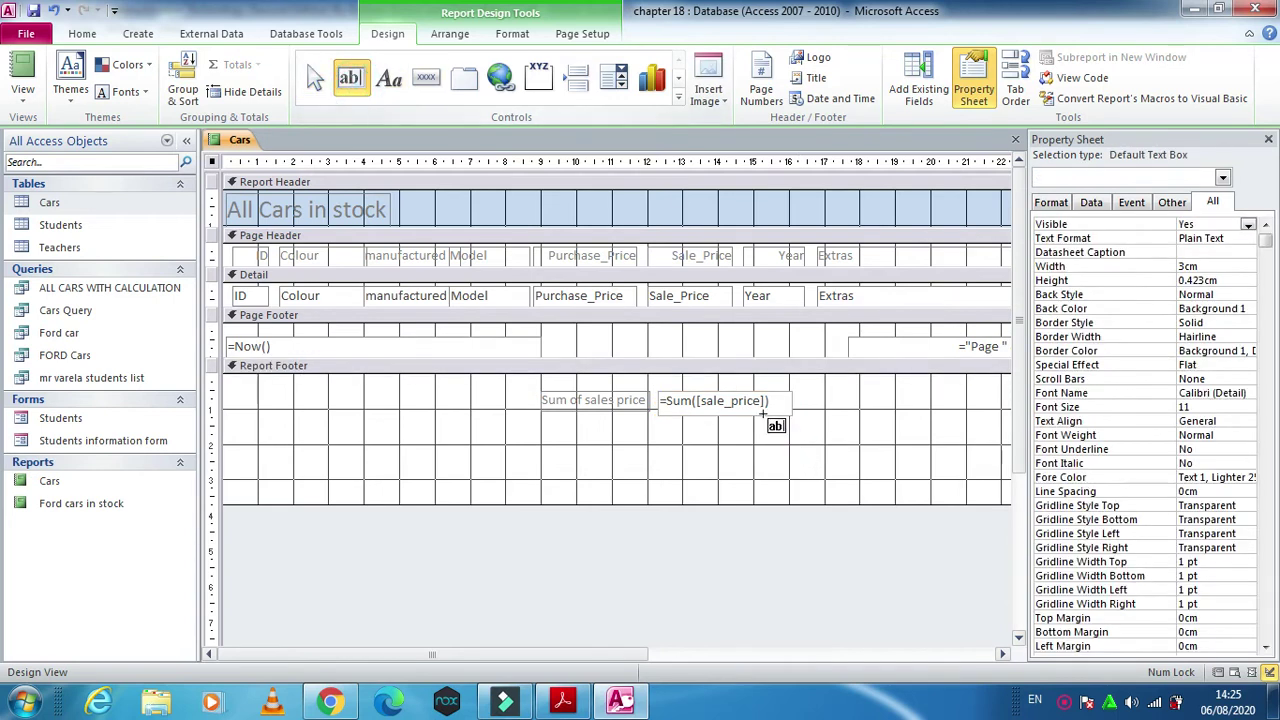
drag(658, 432, 805, 463)
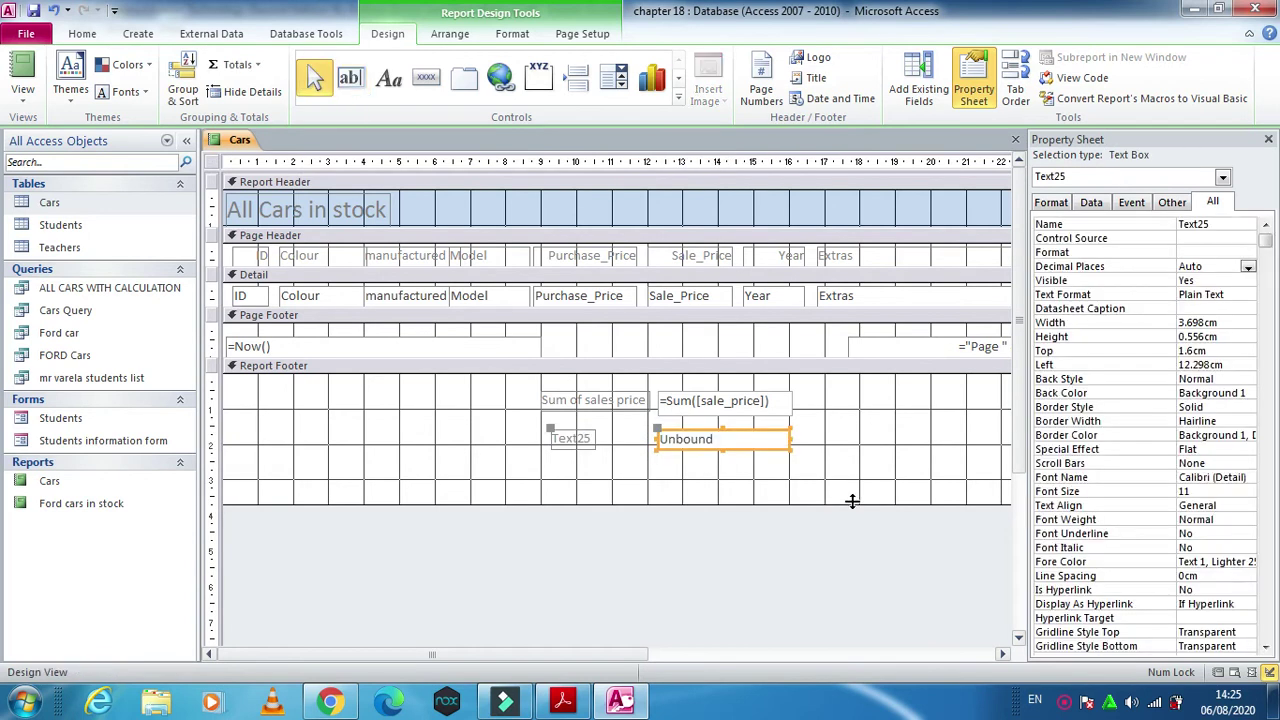
text(=avg([purchase_)
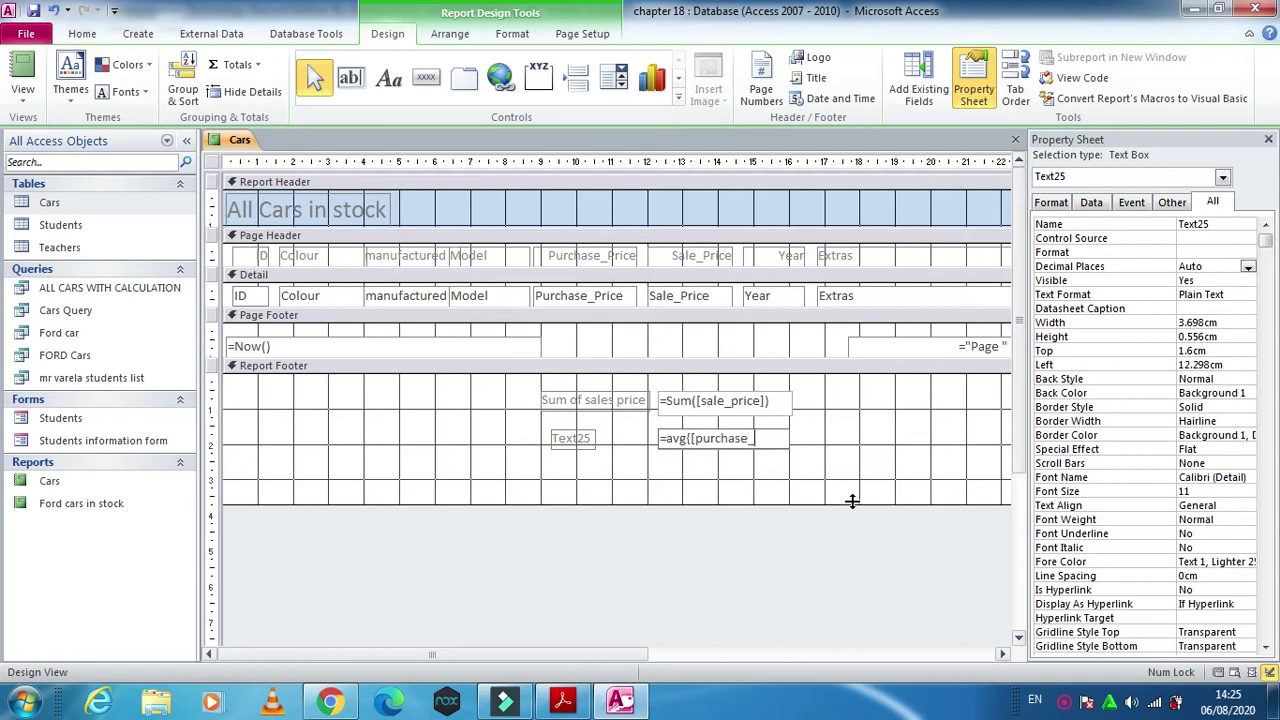
text(e]))
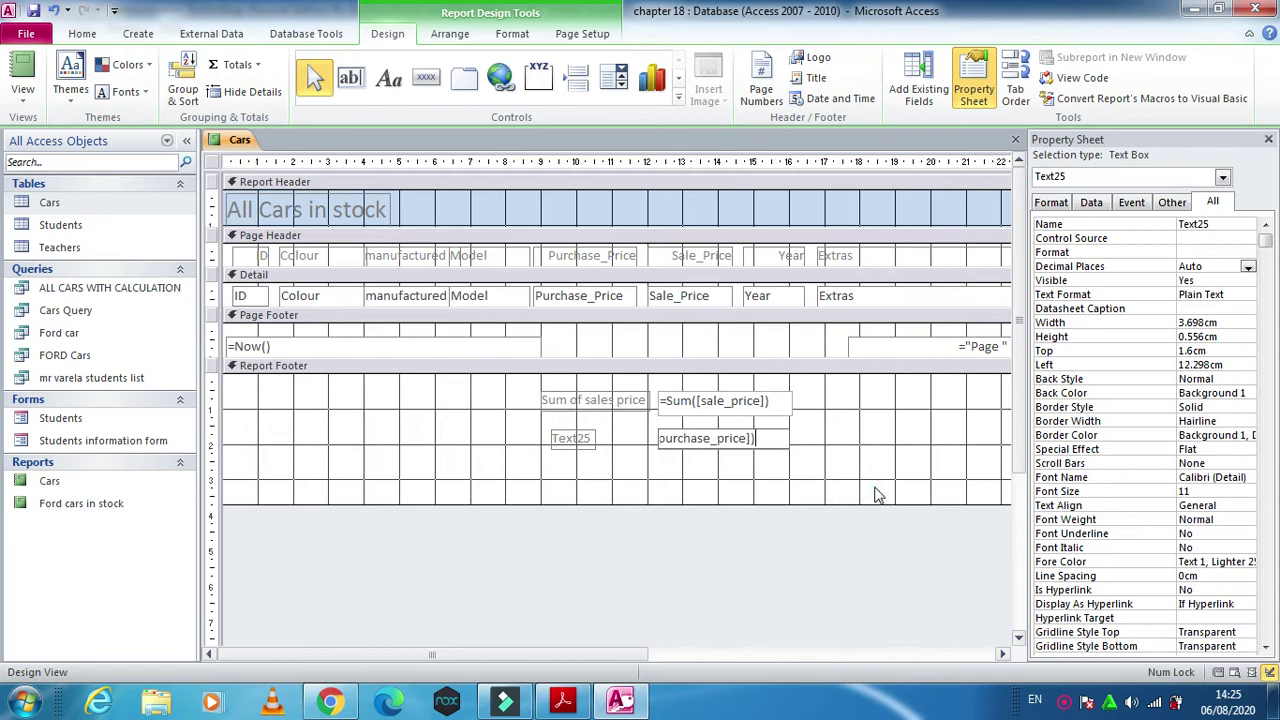
click(876, 492)
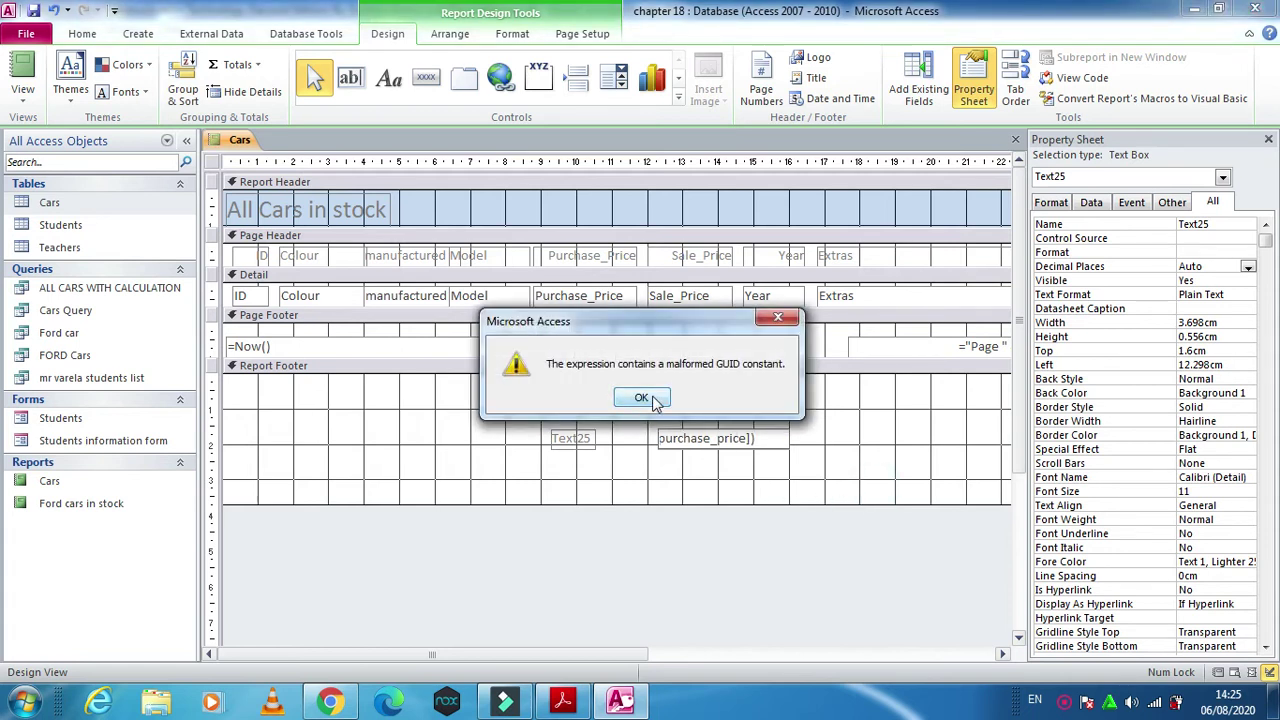
Fix the average formula's error and preview the average of 7724.85294117647
click(643, 398)
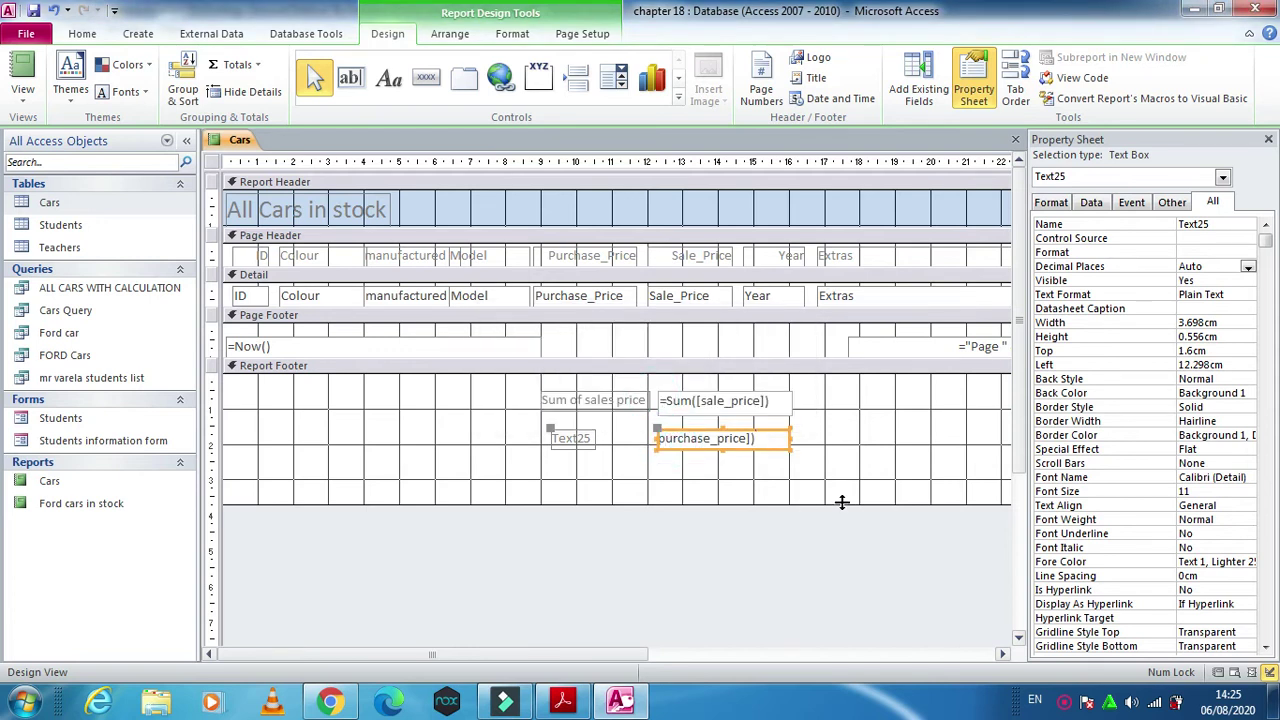
text([)
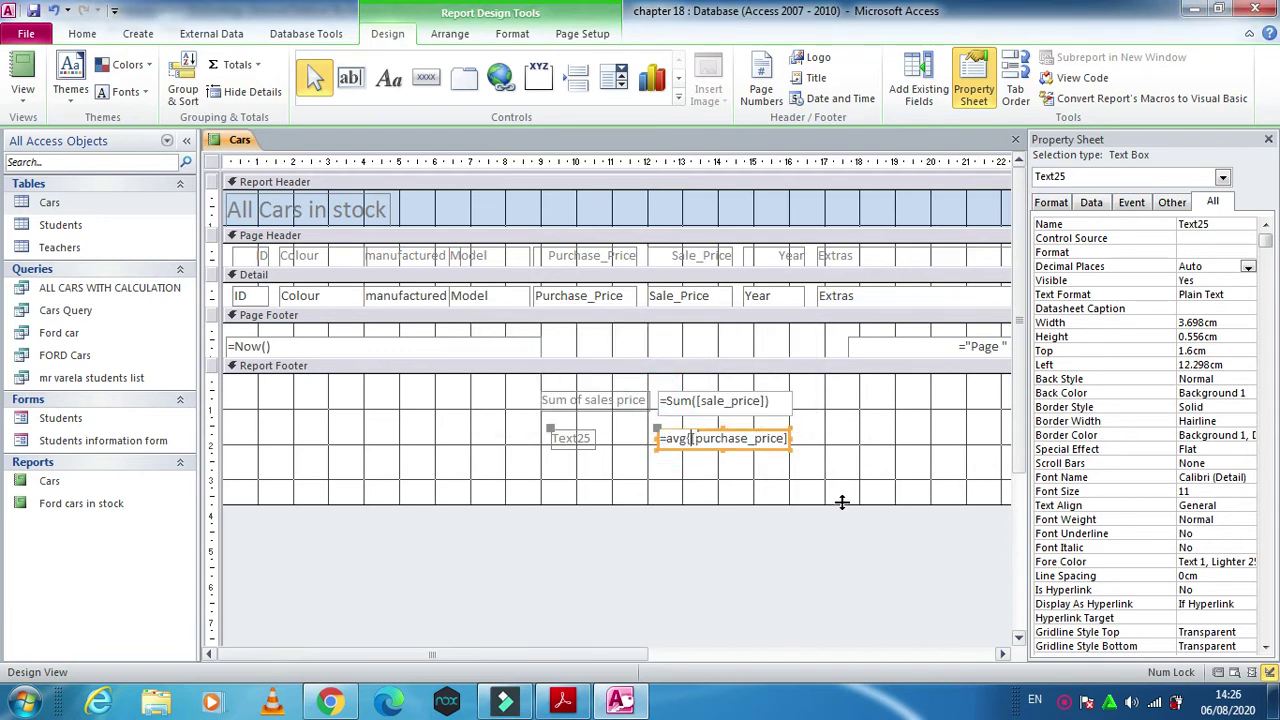
key(BackSpace)
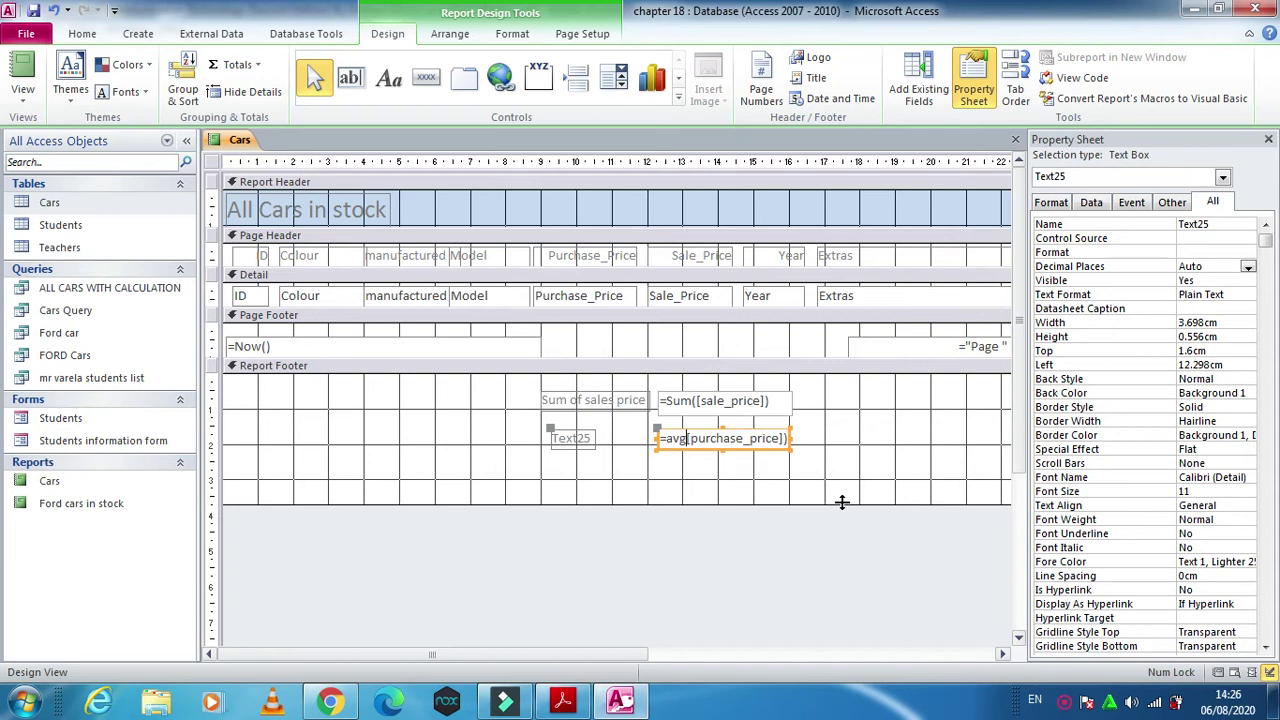
text(()
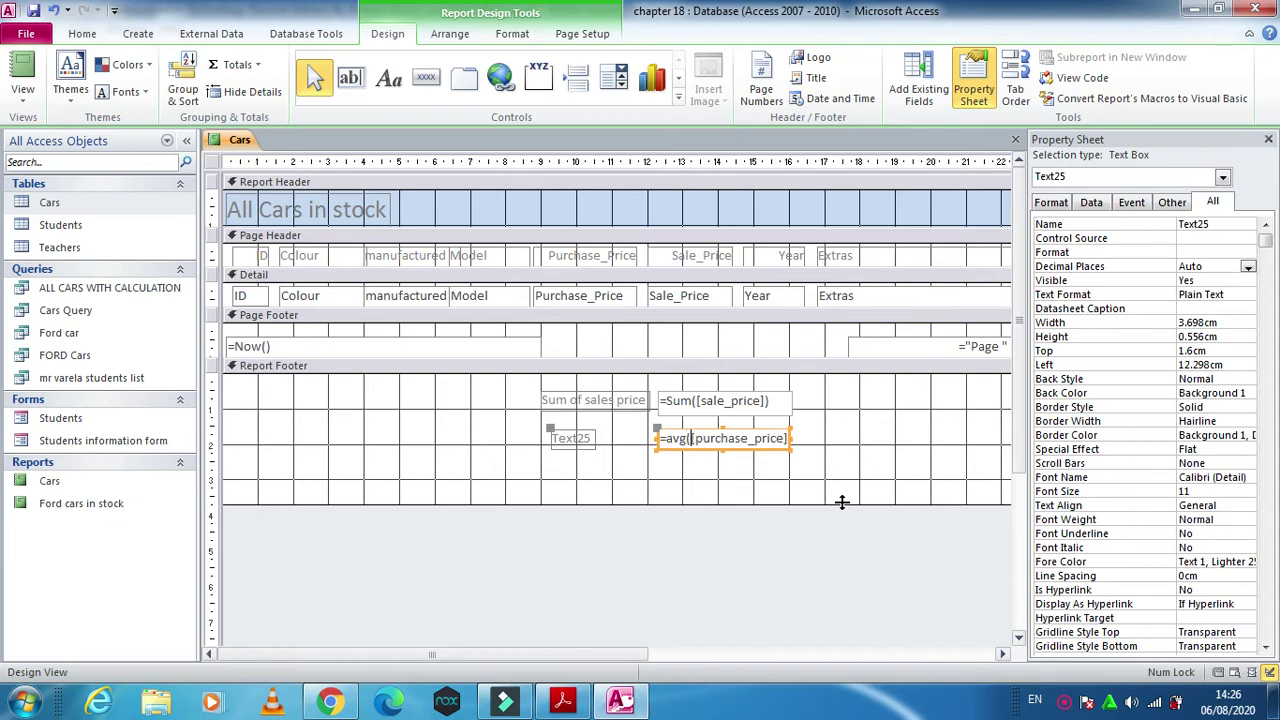
click(22, 68)
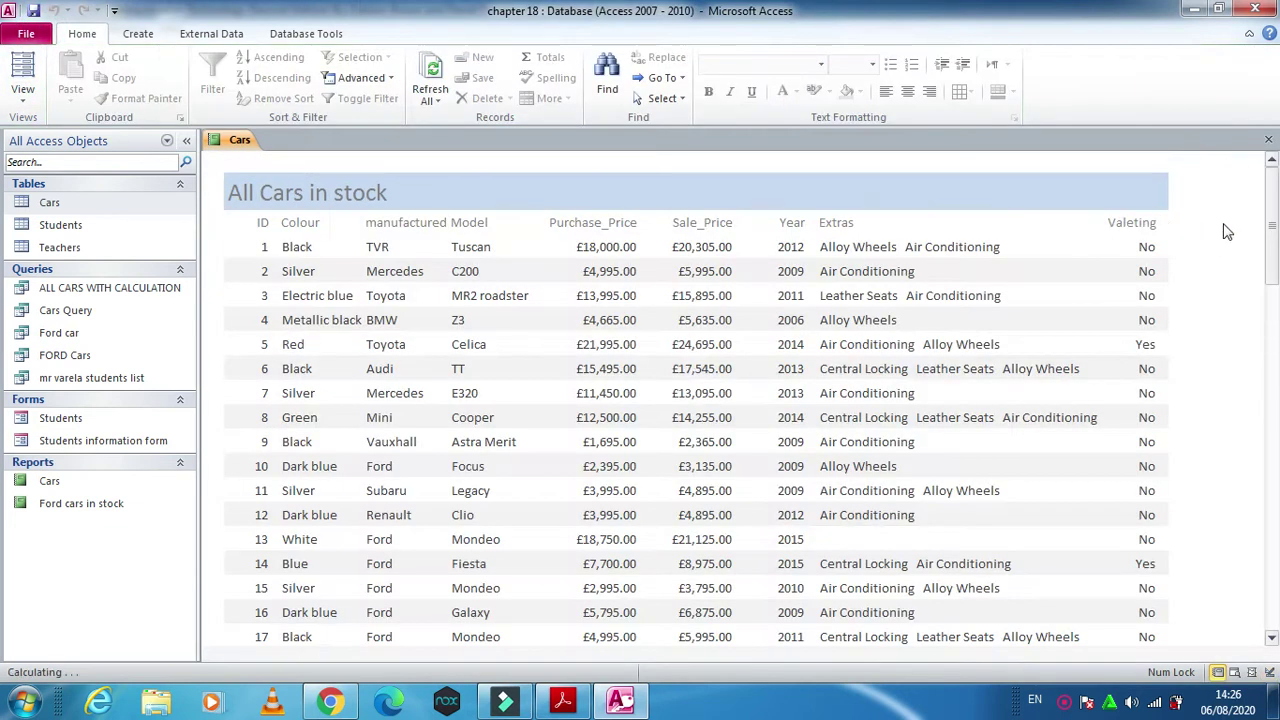
drag(1273, 198, 1275, 597)
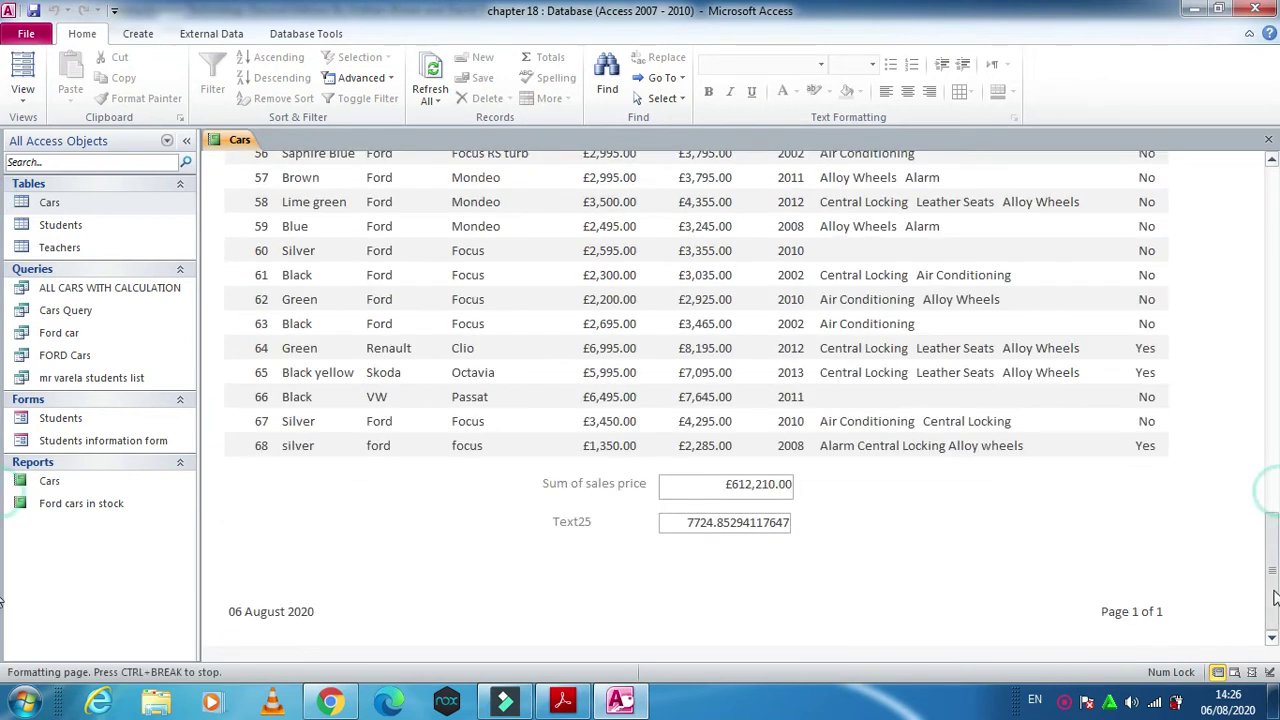
click(28, 103)
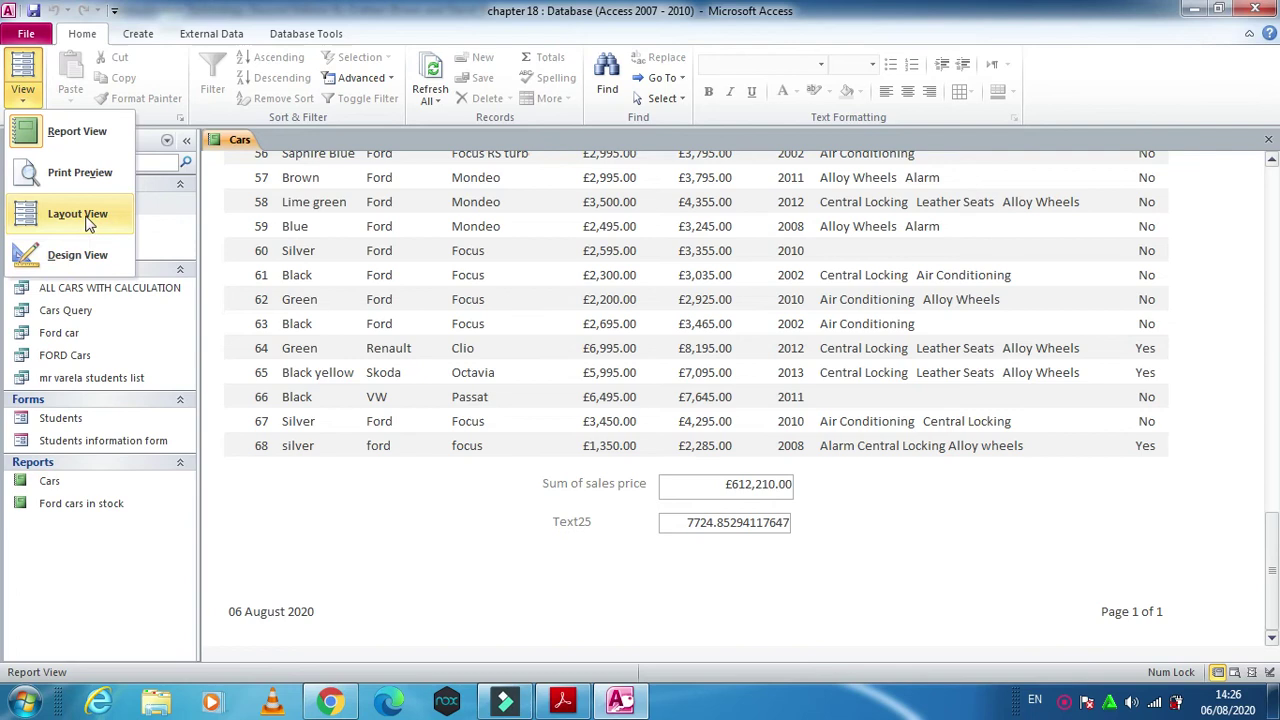
Back in Design view, format the average purchase price box as Currency with 2 decimal places
click(86, 254)
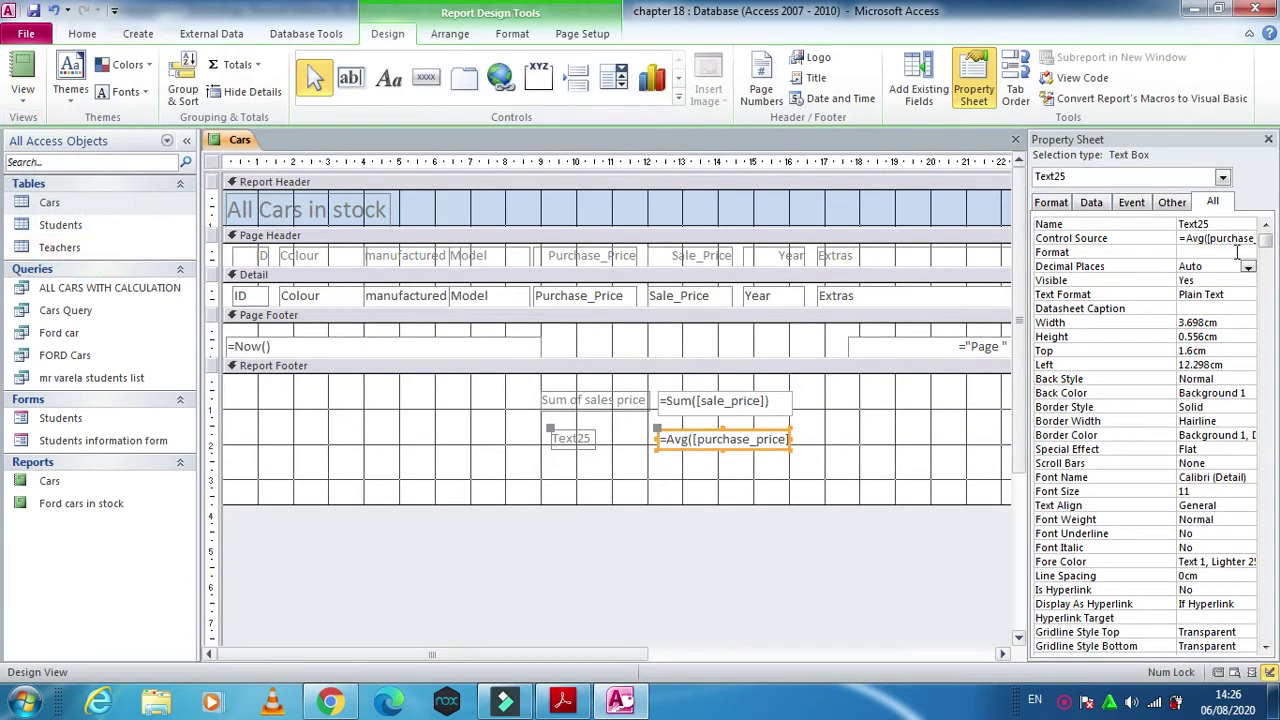
click(1248, 253)
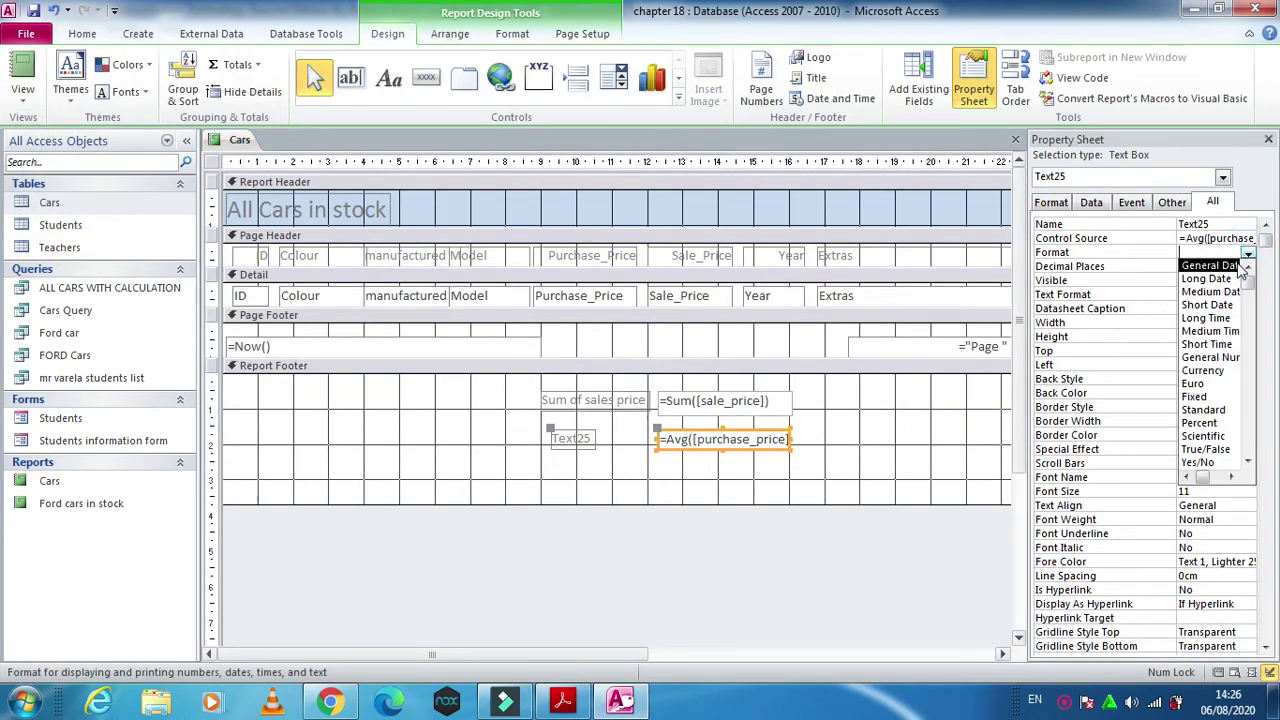
click(1215, 377)
click(1248, 267)
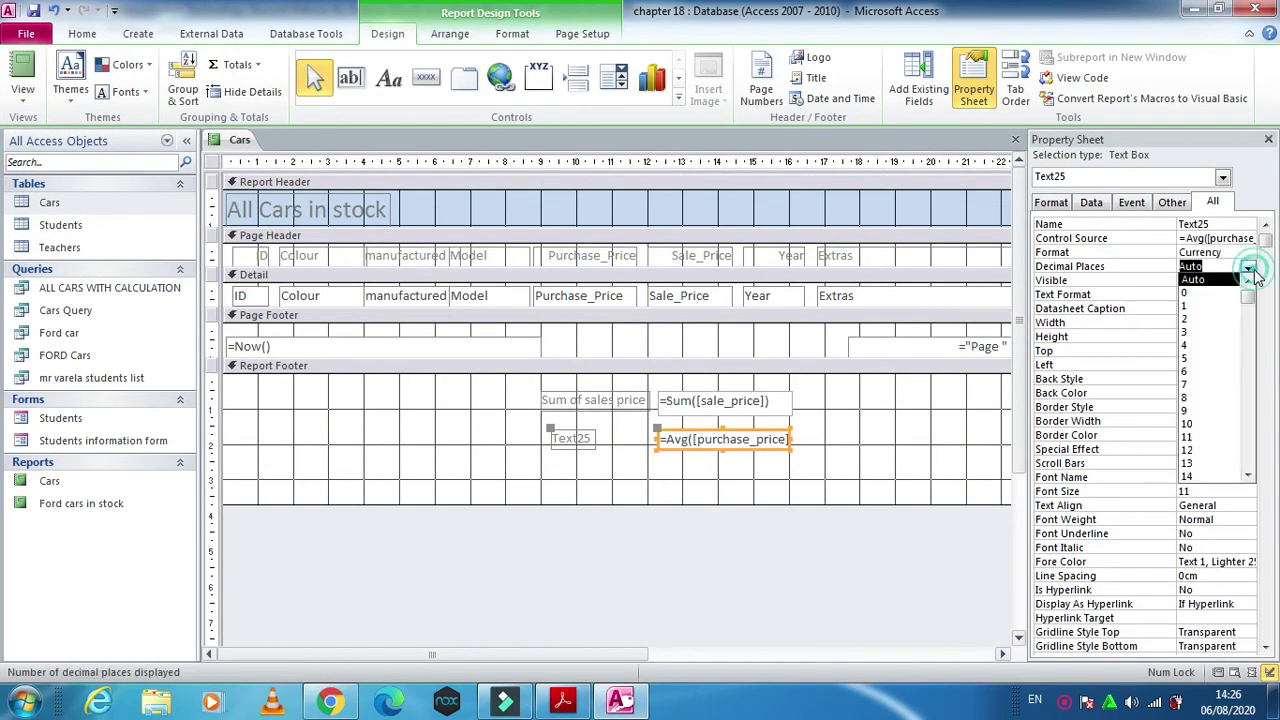
click(1226, 322)
click(755, 485)
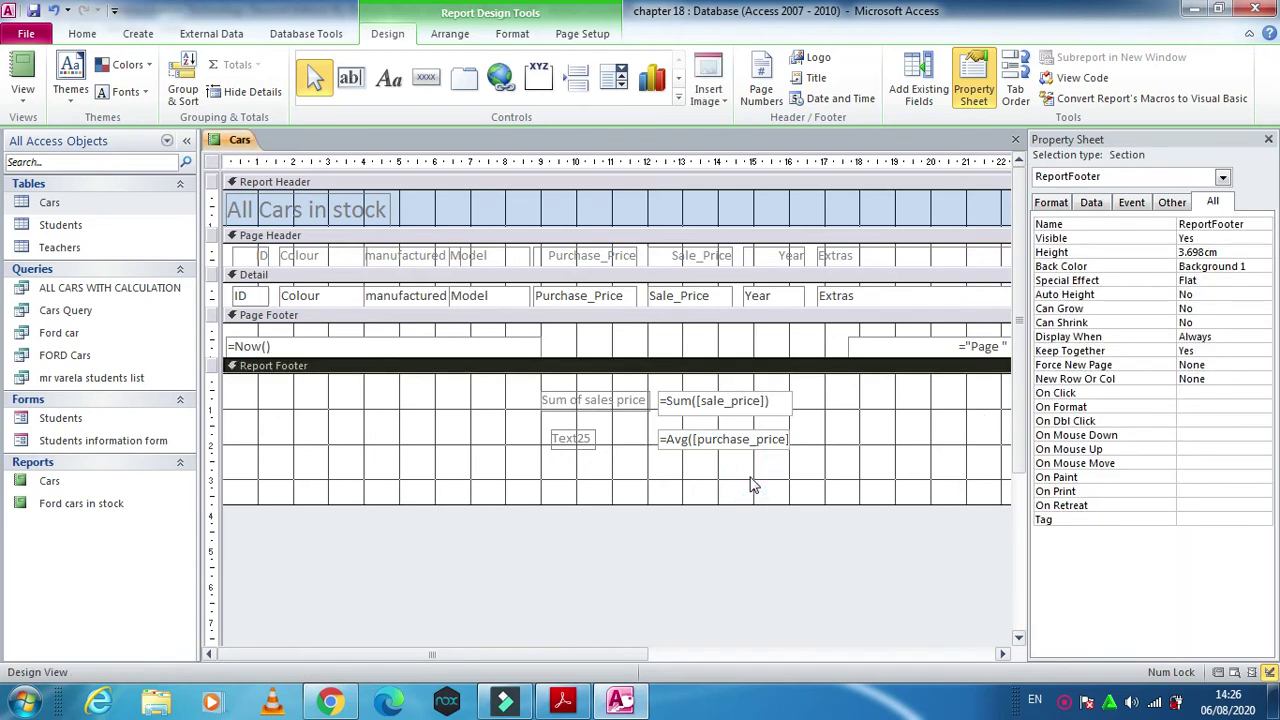
click(350, 78)
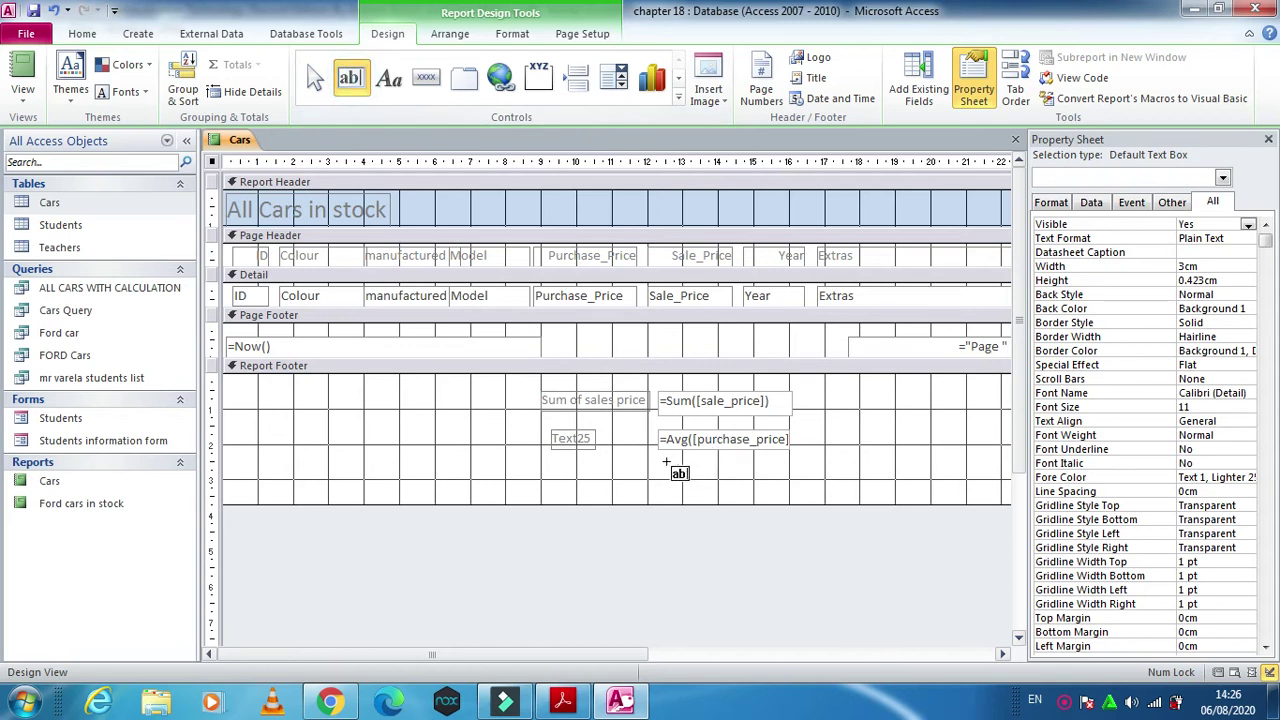
Draw a third footer text box below the average and enter =Max([sale_price])
mouse_move(660, 457)
mouse_down()
mouse_move(803, 488)
mouse_move(790, 472)
mouse_up()
text(=max()
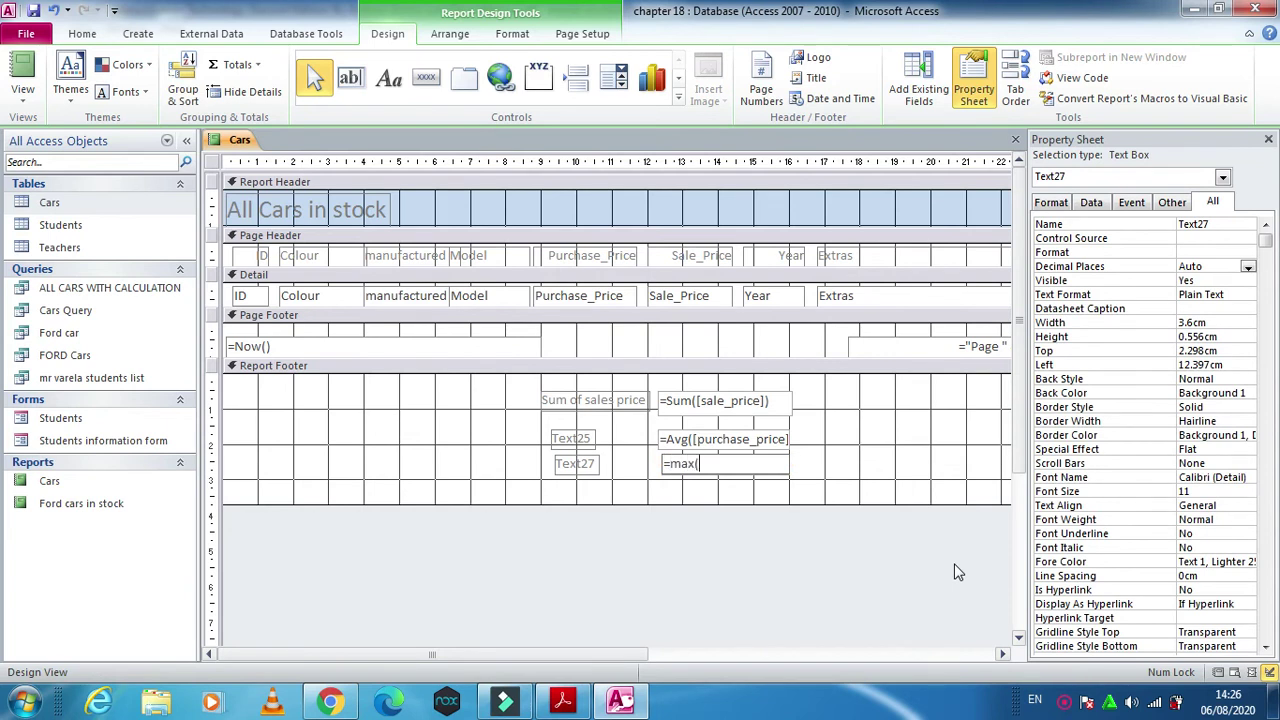
text([sale_price)
click(883, 437)
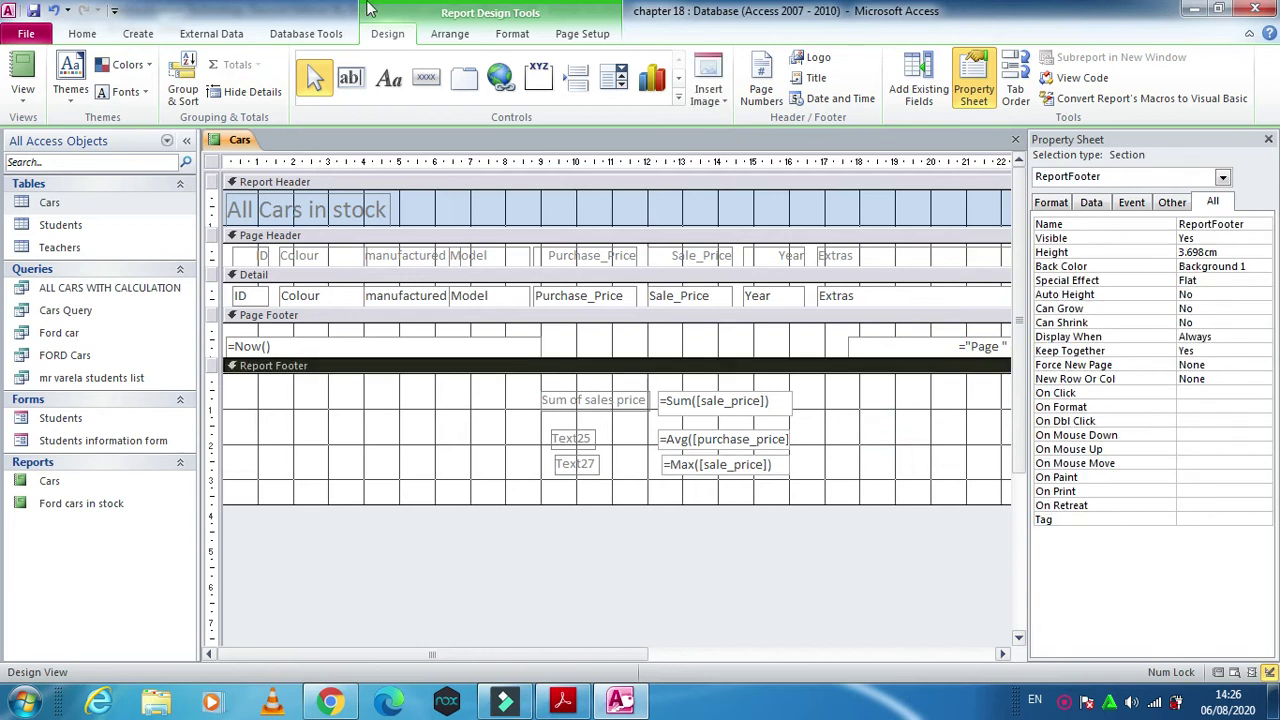
click(349, 79)
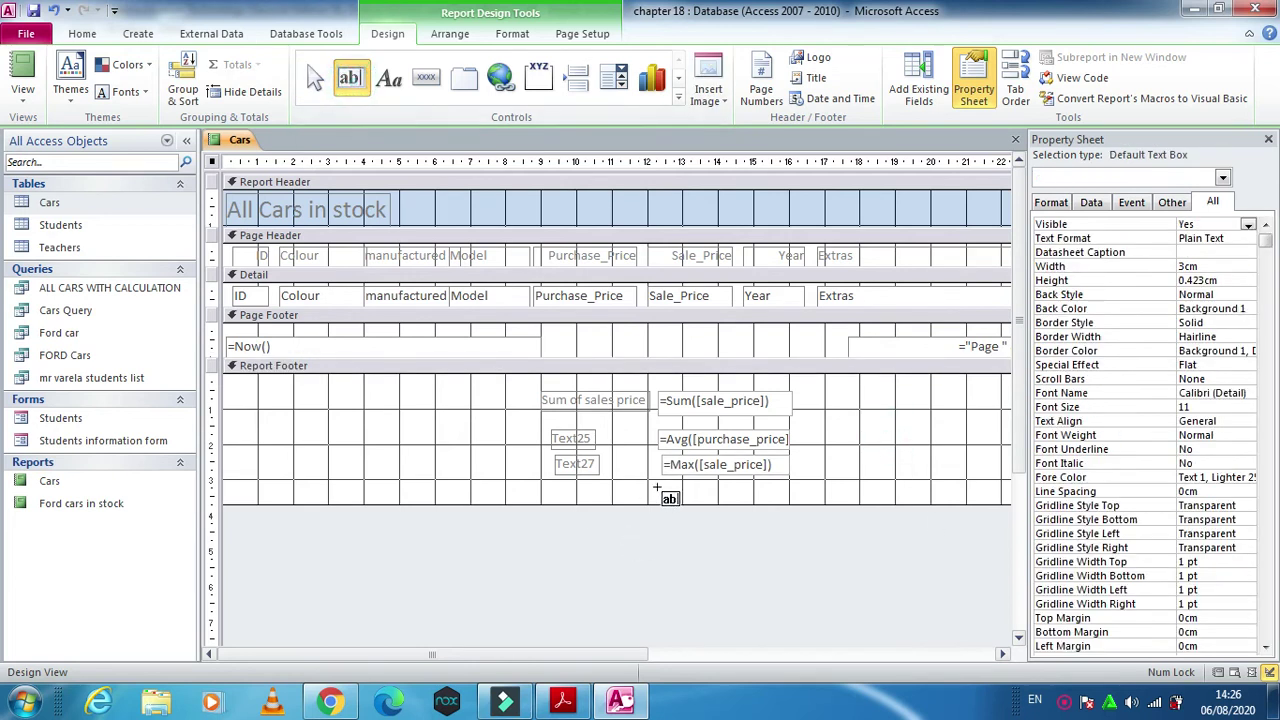
Add a footer text box beneath the maximum that computes =Min([sale_price])
drag(660, 478, 788, 500)
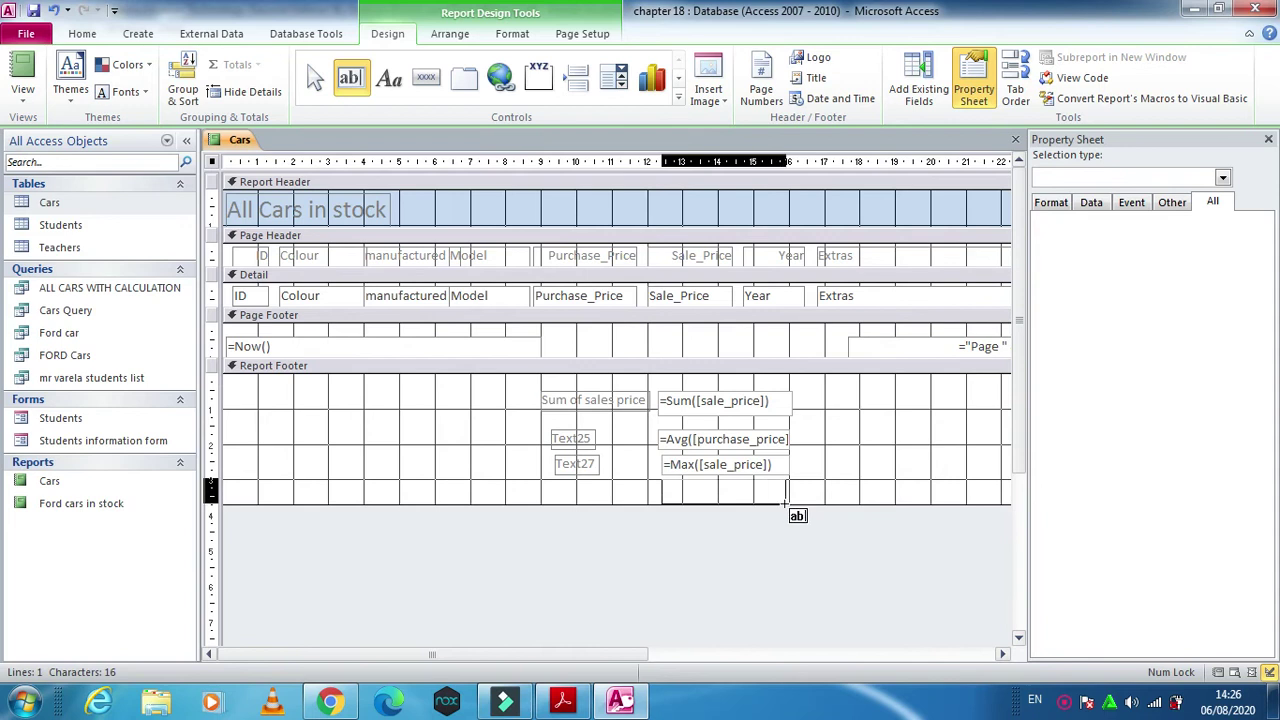
text(=min)
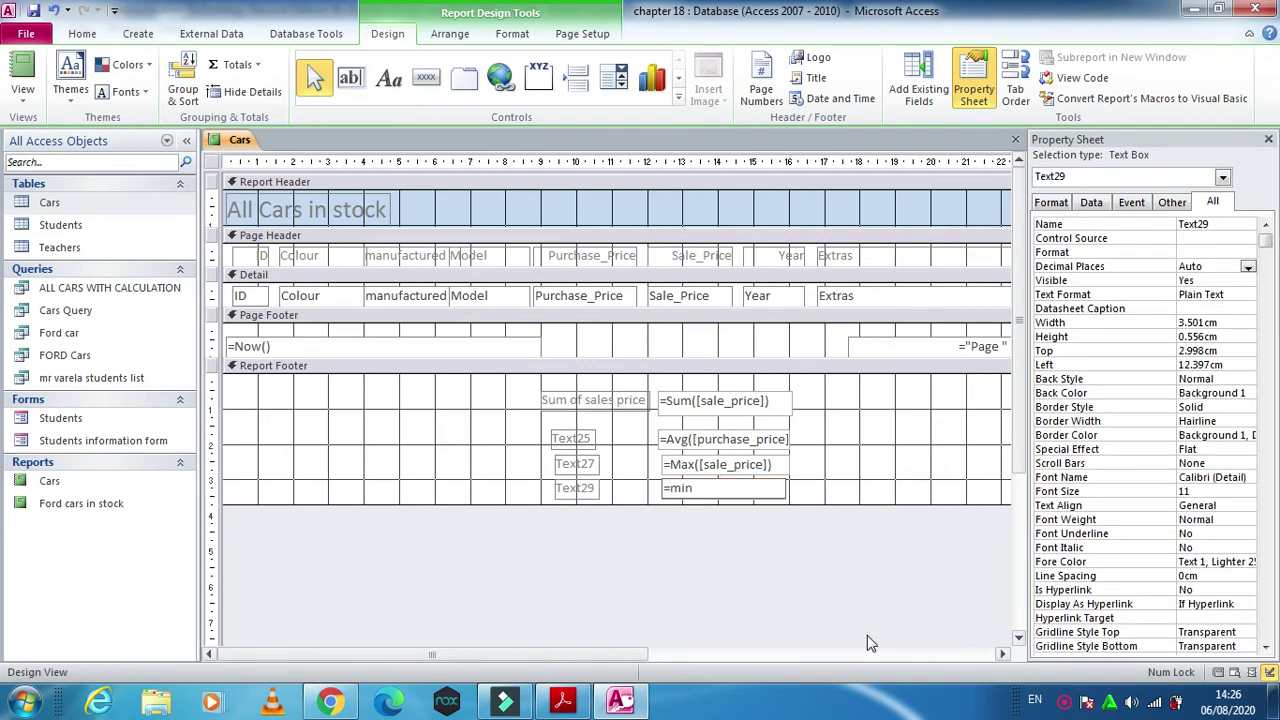
text(([sale_price])))
click(866, 465)
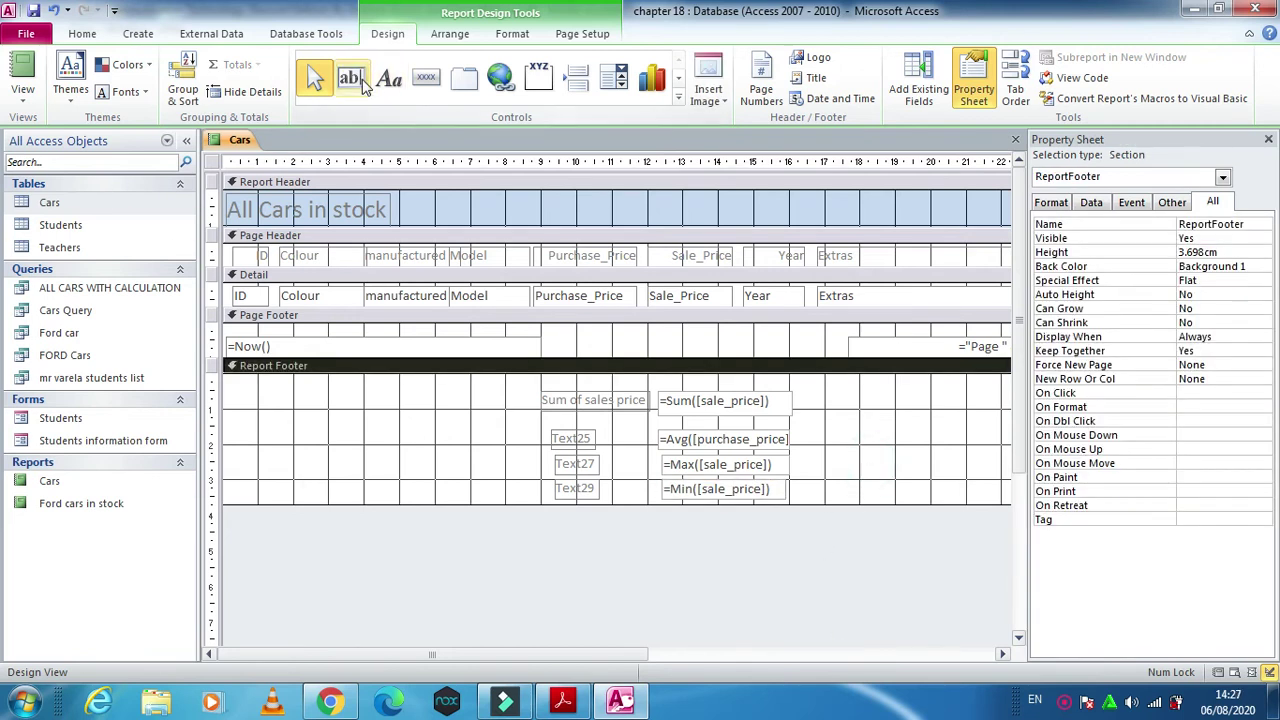
click(350, 78)
Draw a footer text box at the upper right holding =Count([model])
drag(821, 400, 986, 435)
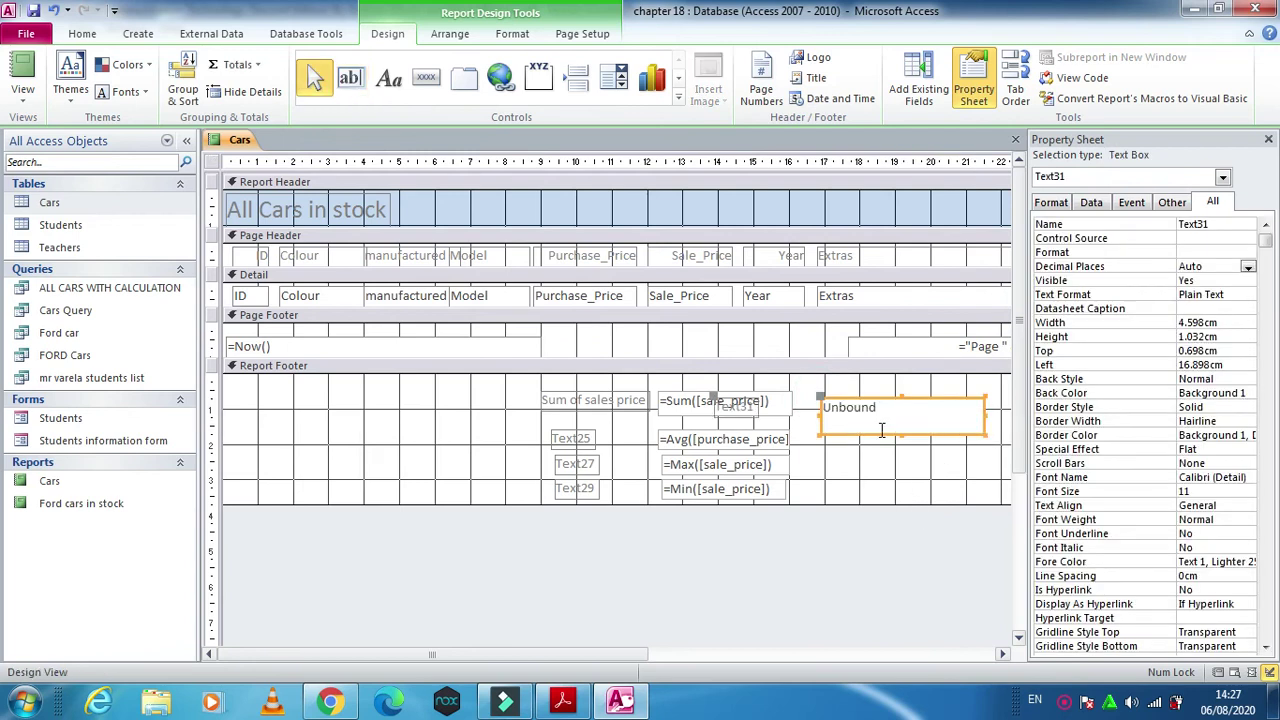
text(=count()
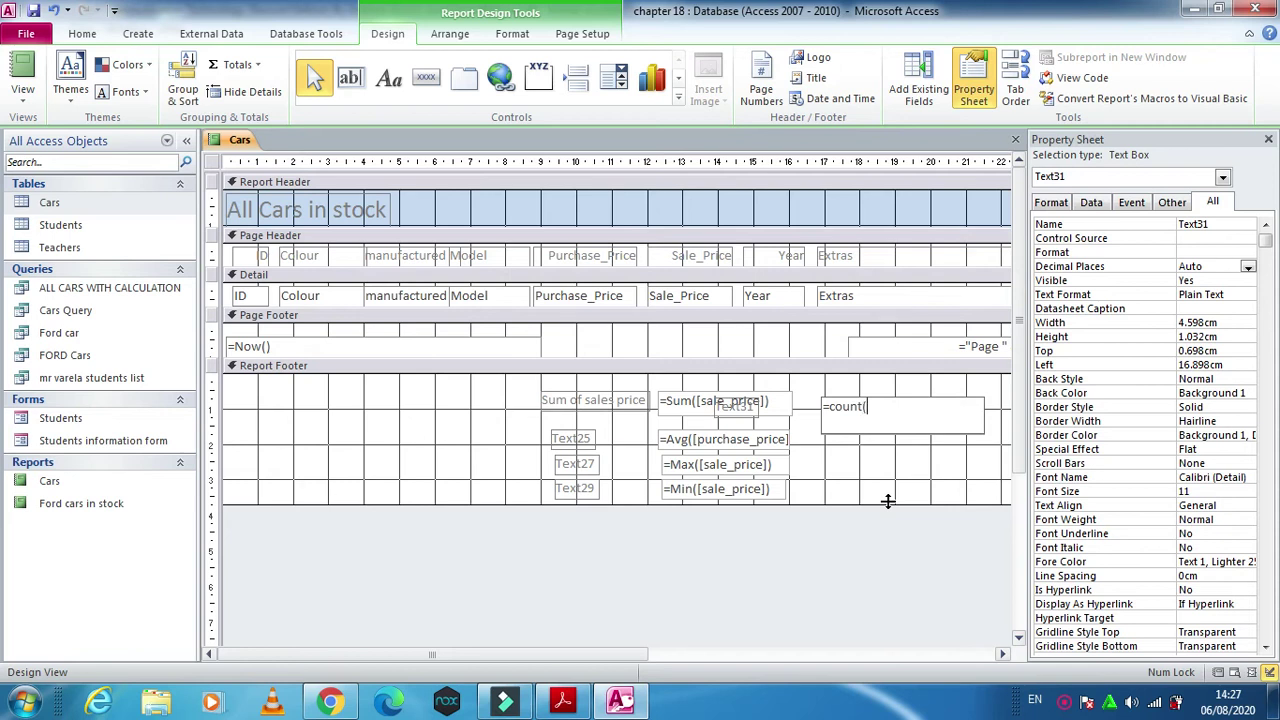
text([model]))
click(866, 480)
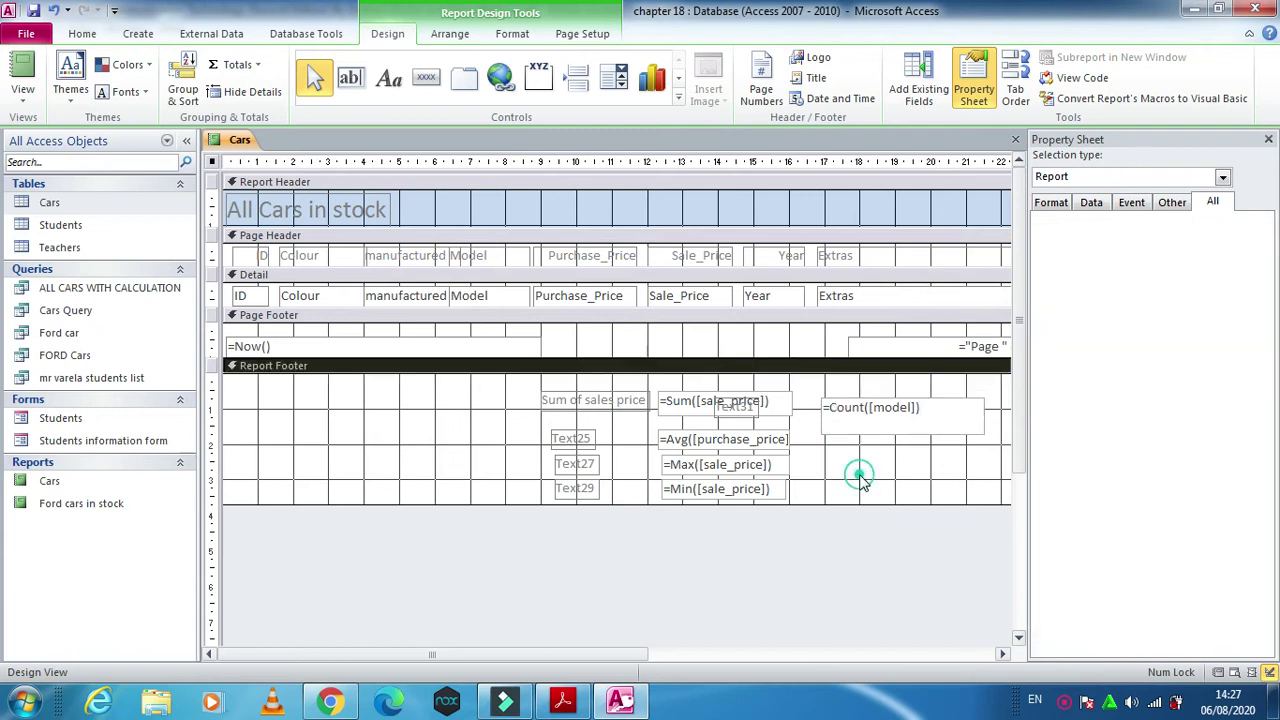
Shift the count box further right and rename its label to 'total records'
click(906, 410)
drag(966, 402, 988, 404)
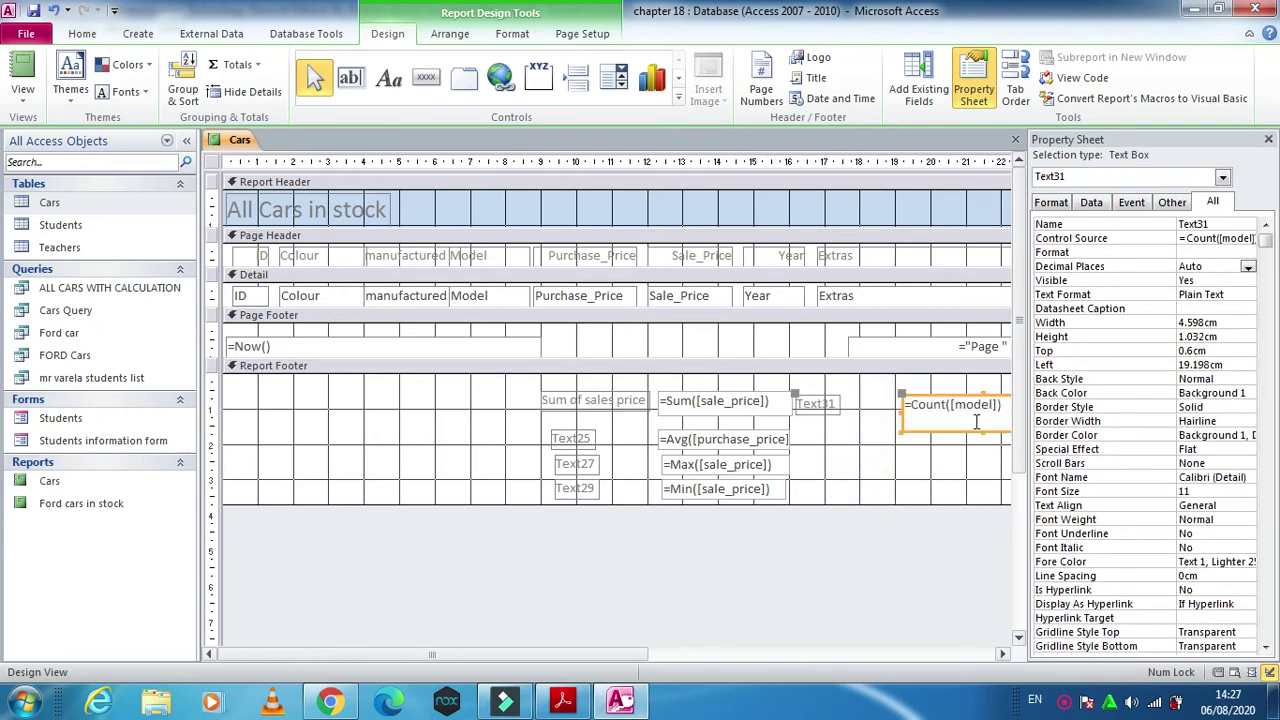
click(815, 403)
double_click(815, 403)
text(total re)
text(cord)
text(a)
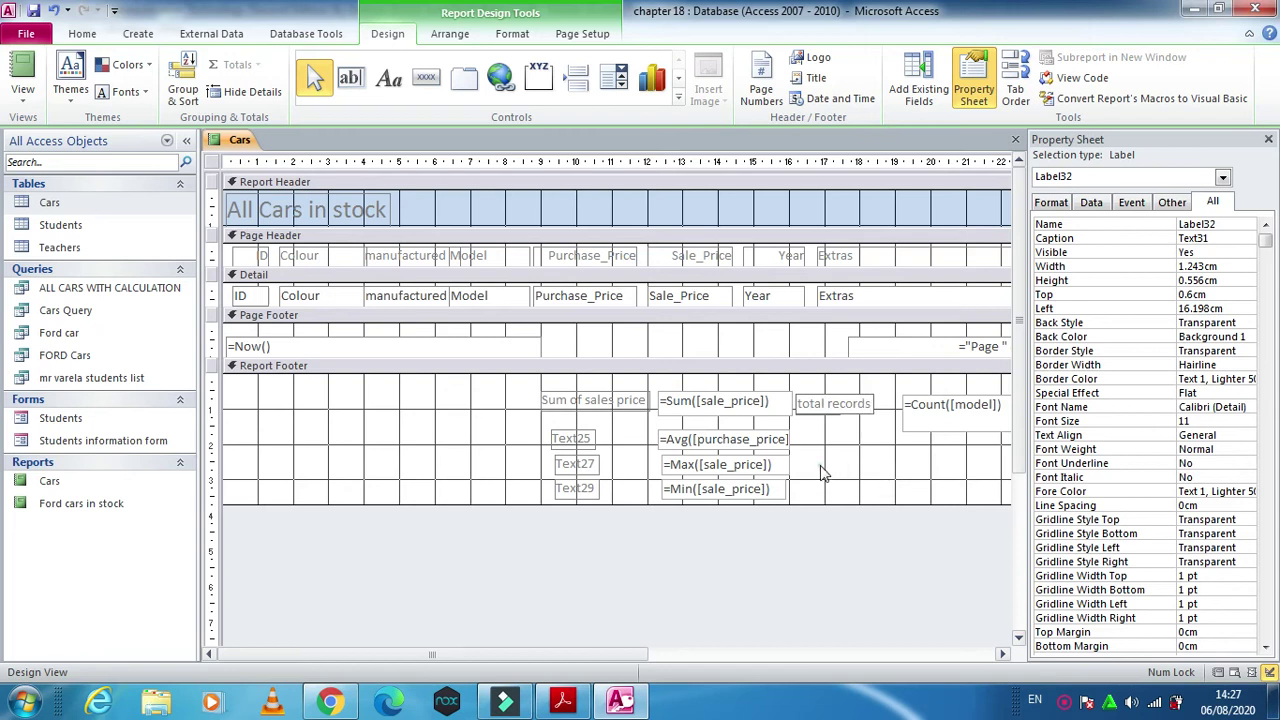
Caption the average label 'average of purchase price' and widen it leftwards clear of its box
click(823, 466)
click(588, 438)
double_click(588, 438)
text(av)
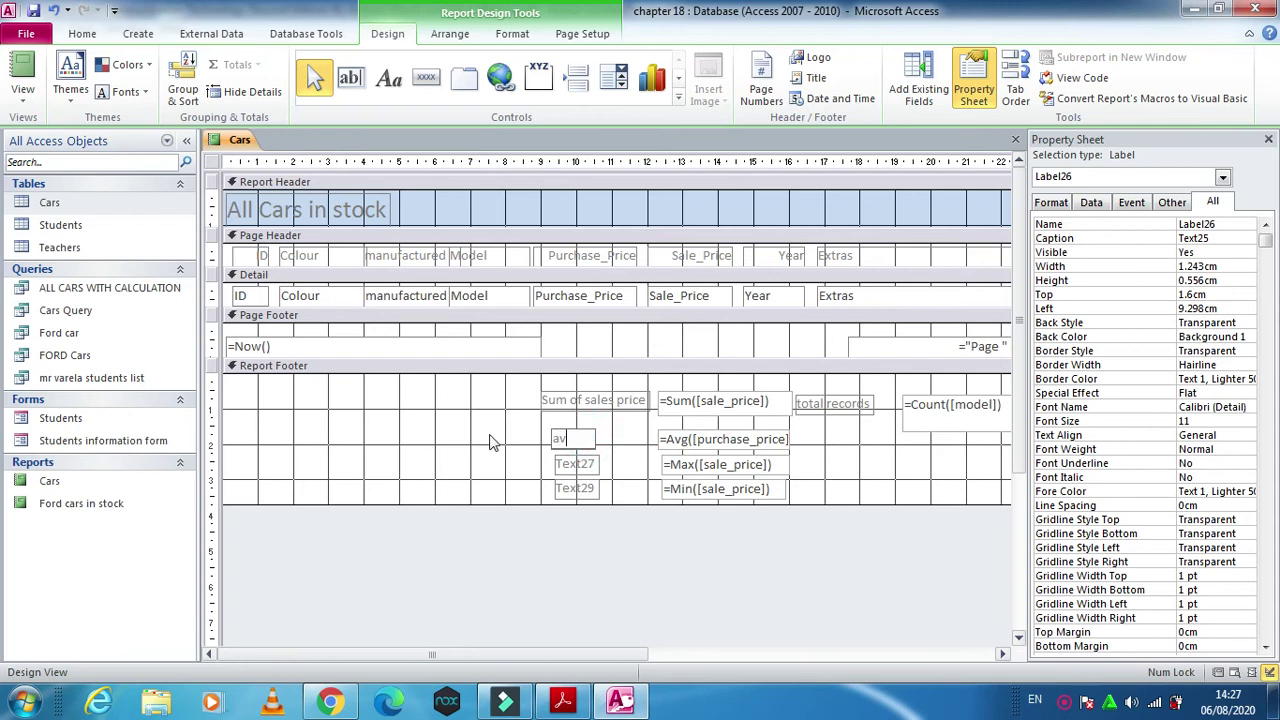
text(ergae)
key(BackSpace)
text(ge of purcha)
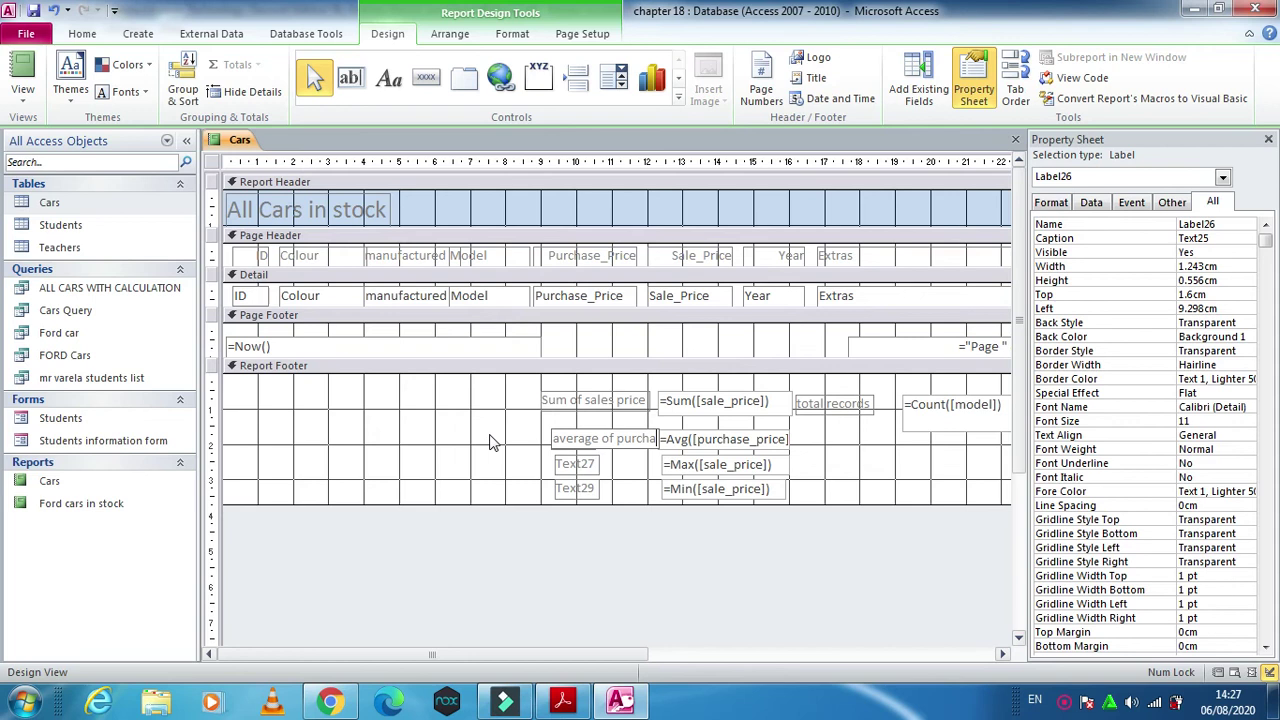
text(se price)
click(851, 443)
click(615, 447)
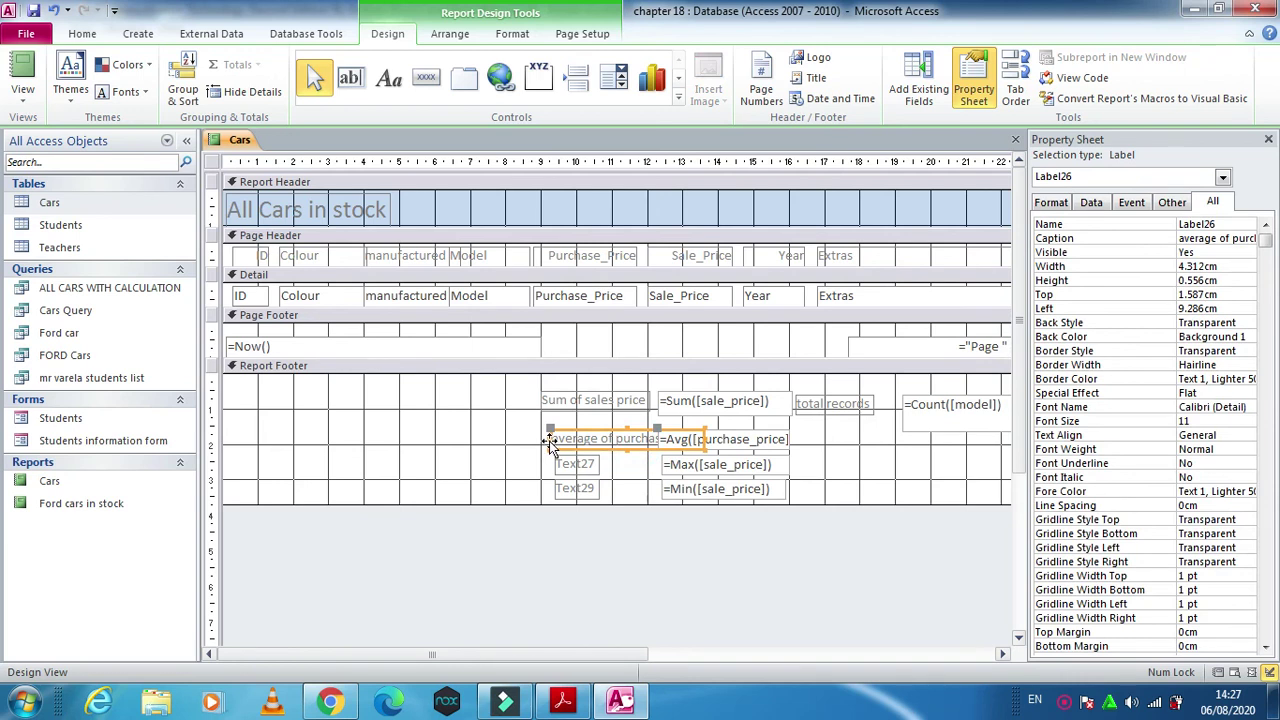
drag(548, 439, 486, 439)
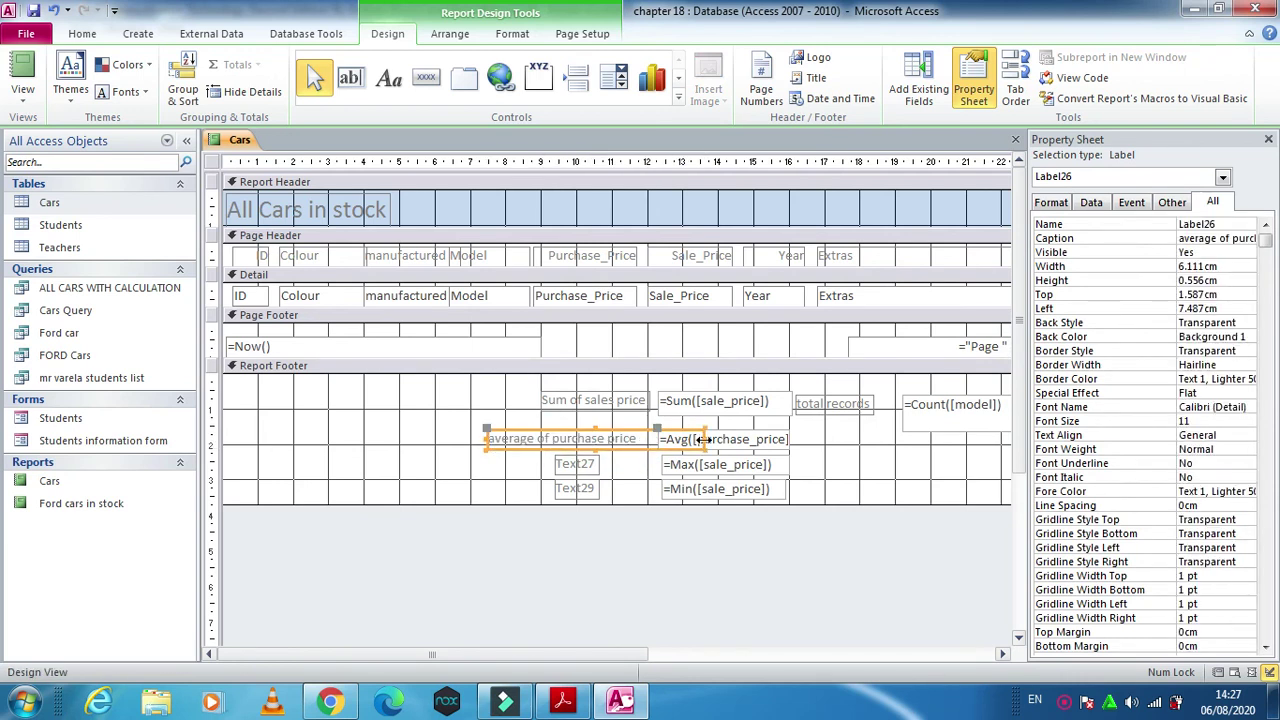
drag(703, 439, 650, 439)
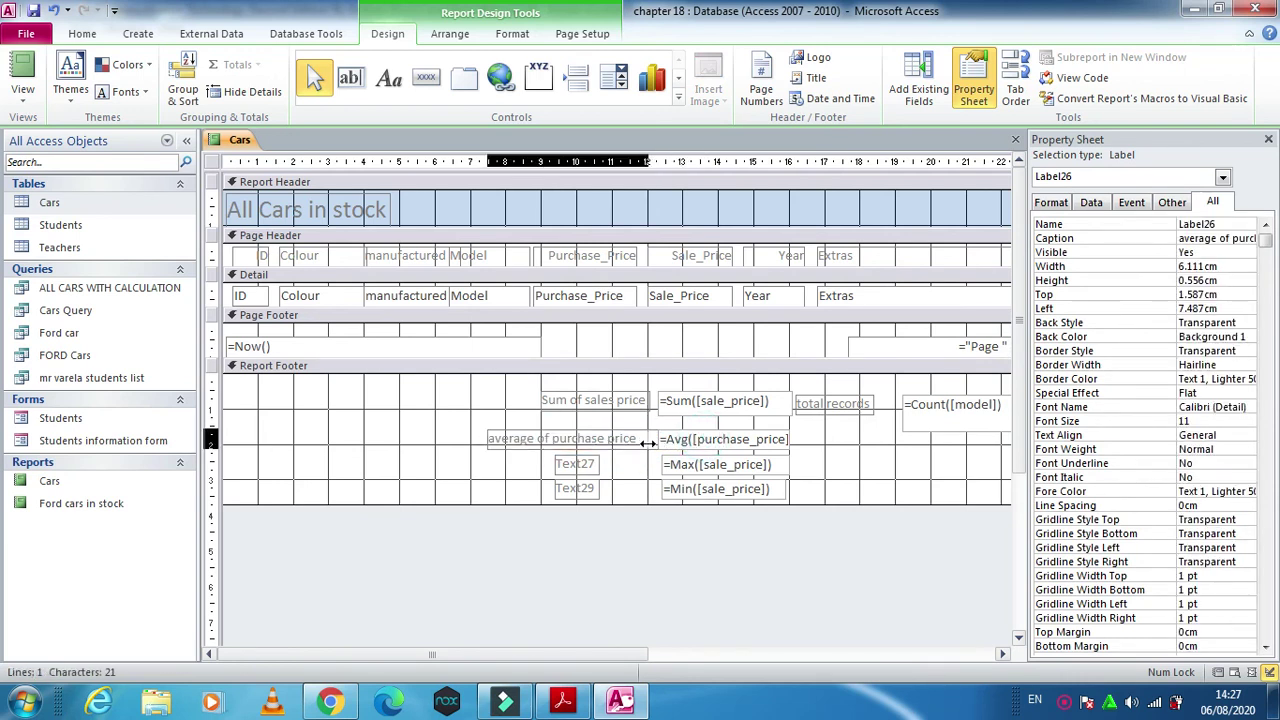
Caption the maximum label 'Maximum sale price' and widen it leftwards clear of its box
click(577, 466)
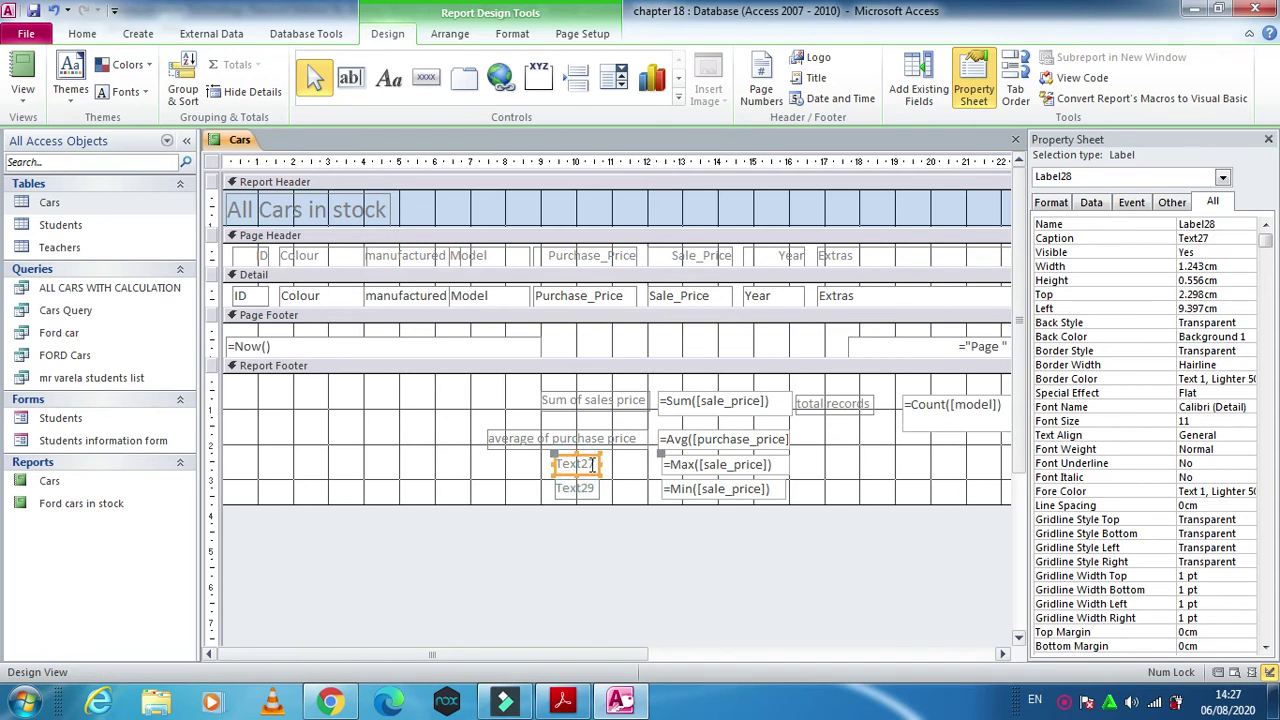
double_click(593, 464)
text(Ma)
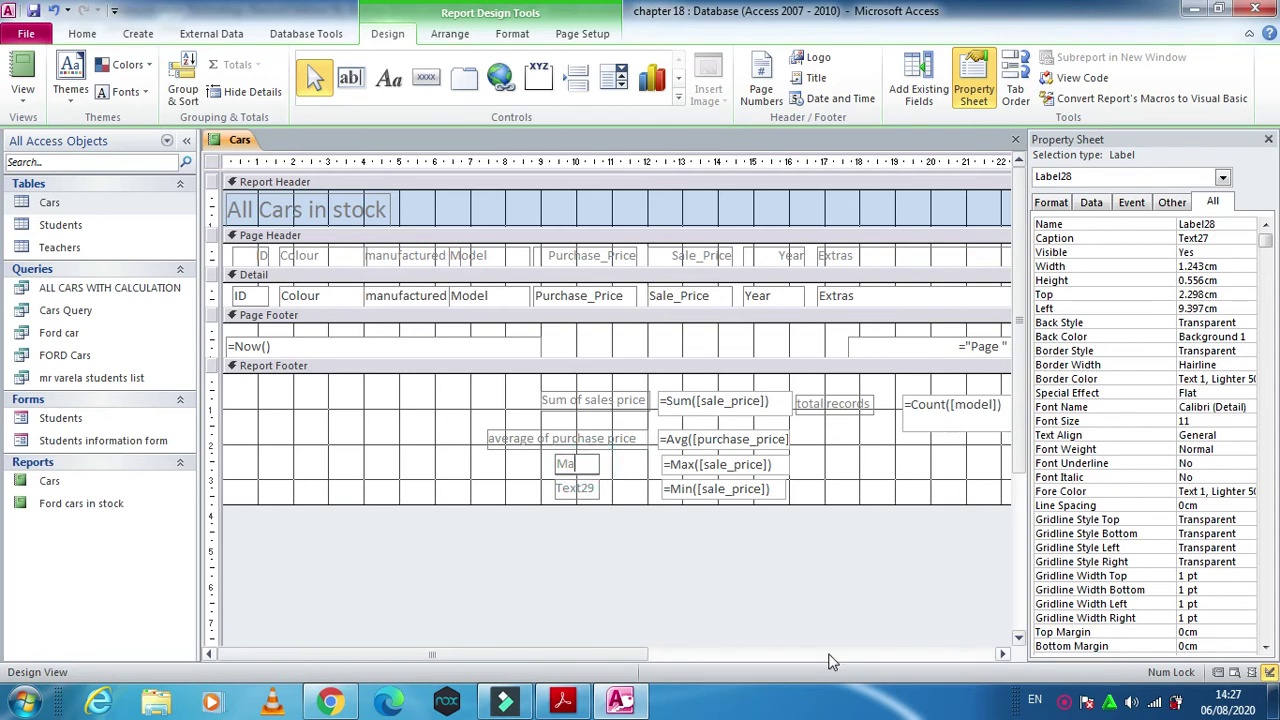
text(ximum sal)
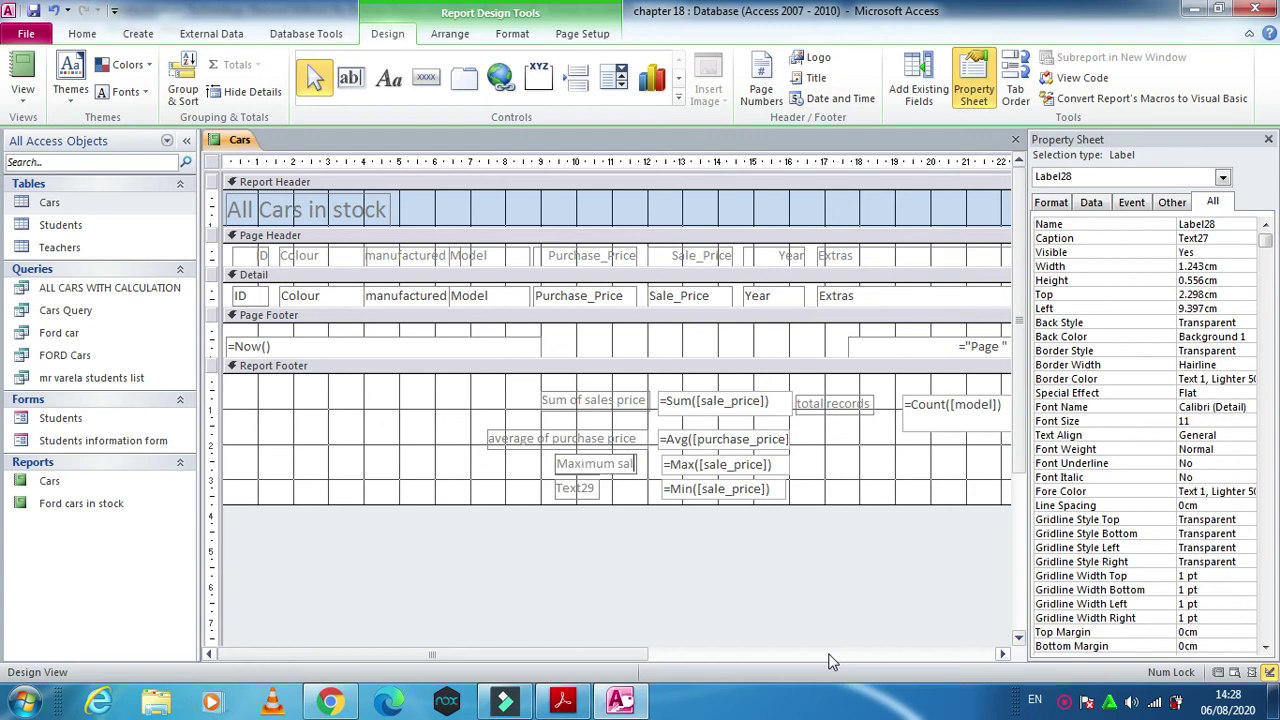
text(e price)
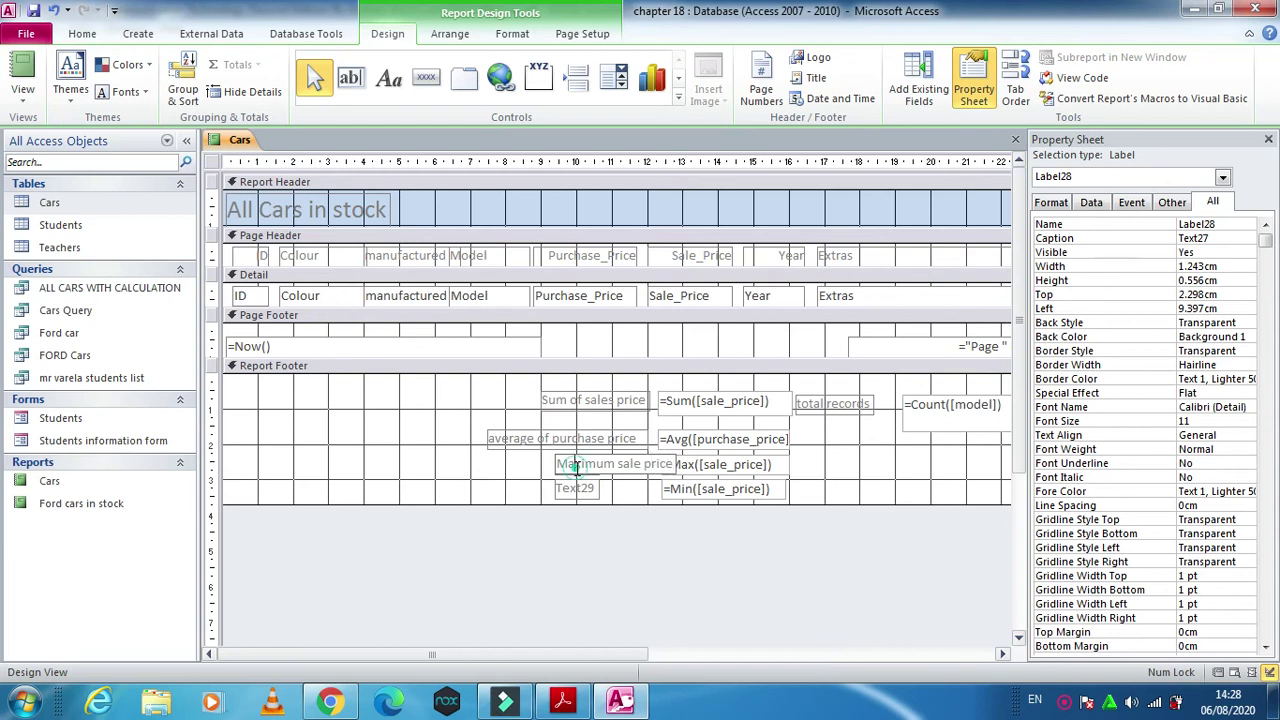
click(646, 500)
click(574, 469)
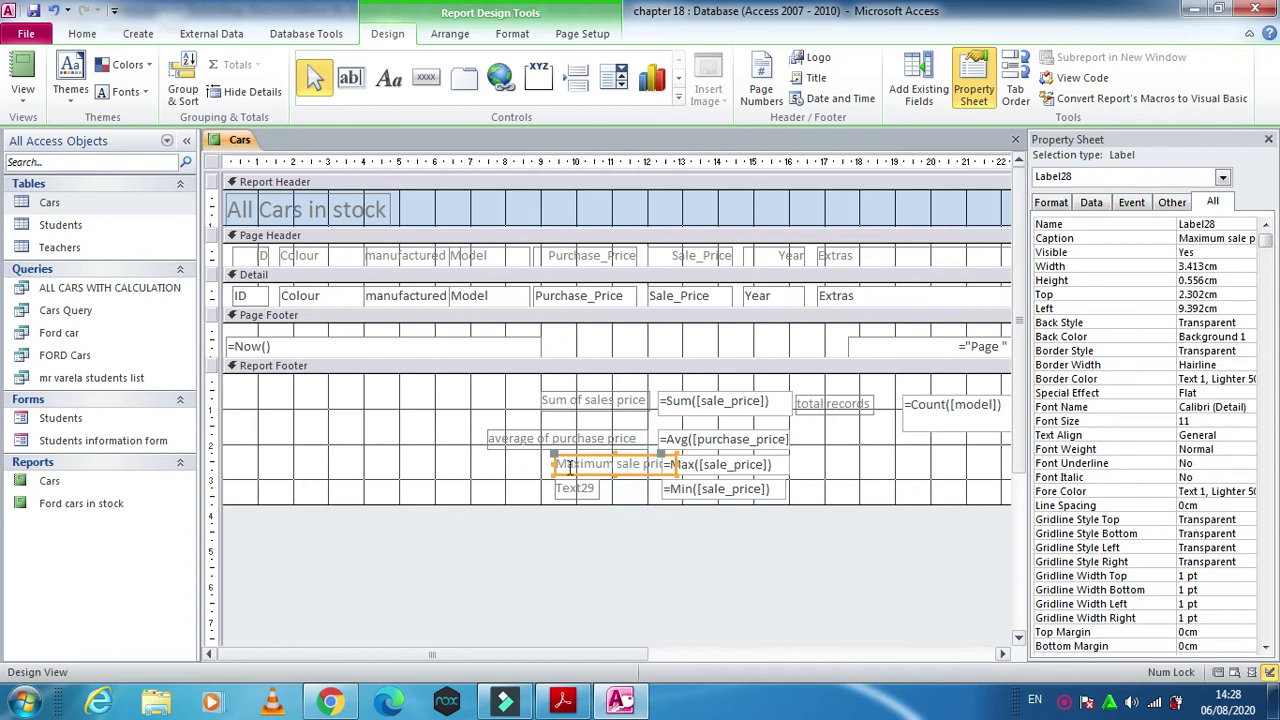
drag(552, 465, 488, 466)
drag(676, 464, 652, 465)
Widen the minimum label leftwards and retype its caption as 'Minimum of sale price'
click(571, 489)
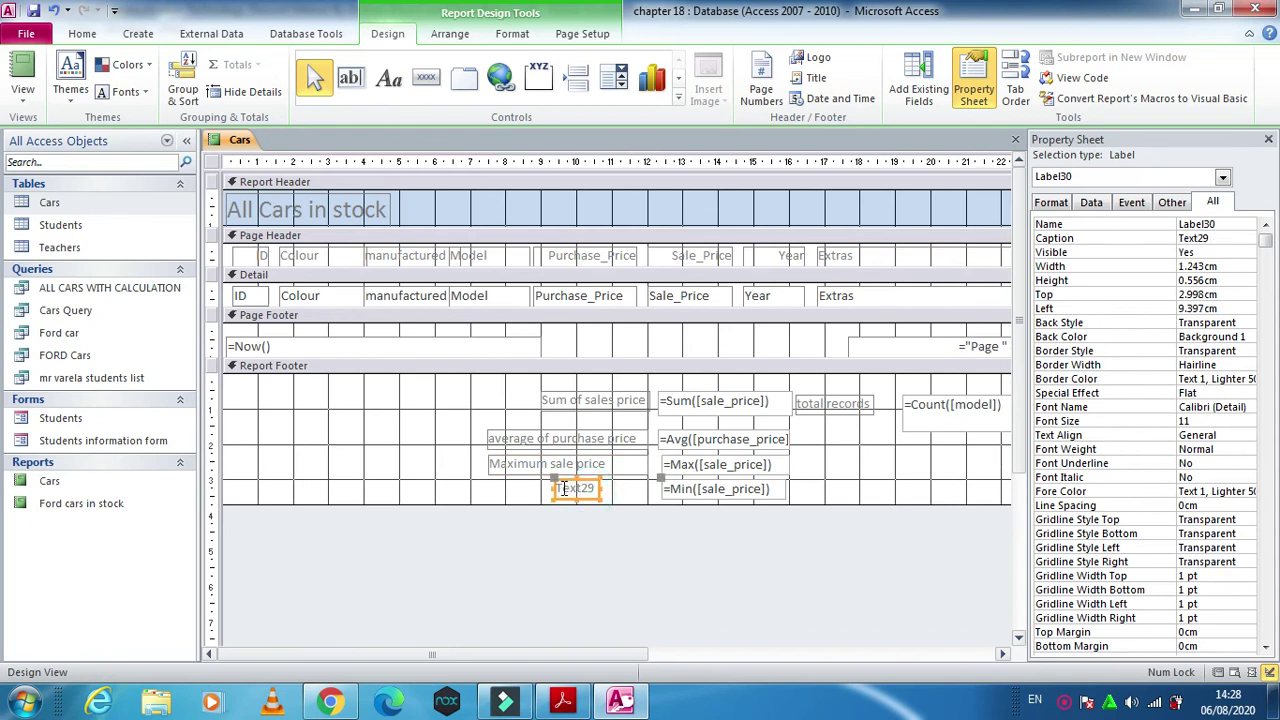
drag(553, 489, 490, 490)
click(587, 487)
key(BackSpace)
key(BackSpace)
key(BackSpace)
key(BackSpace)
key(BackSpace)
key(Caps_Lock)
text(inimum of s)
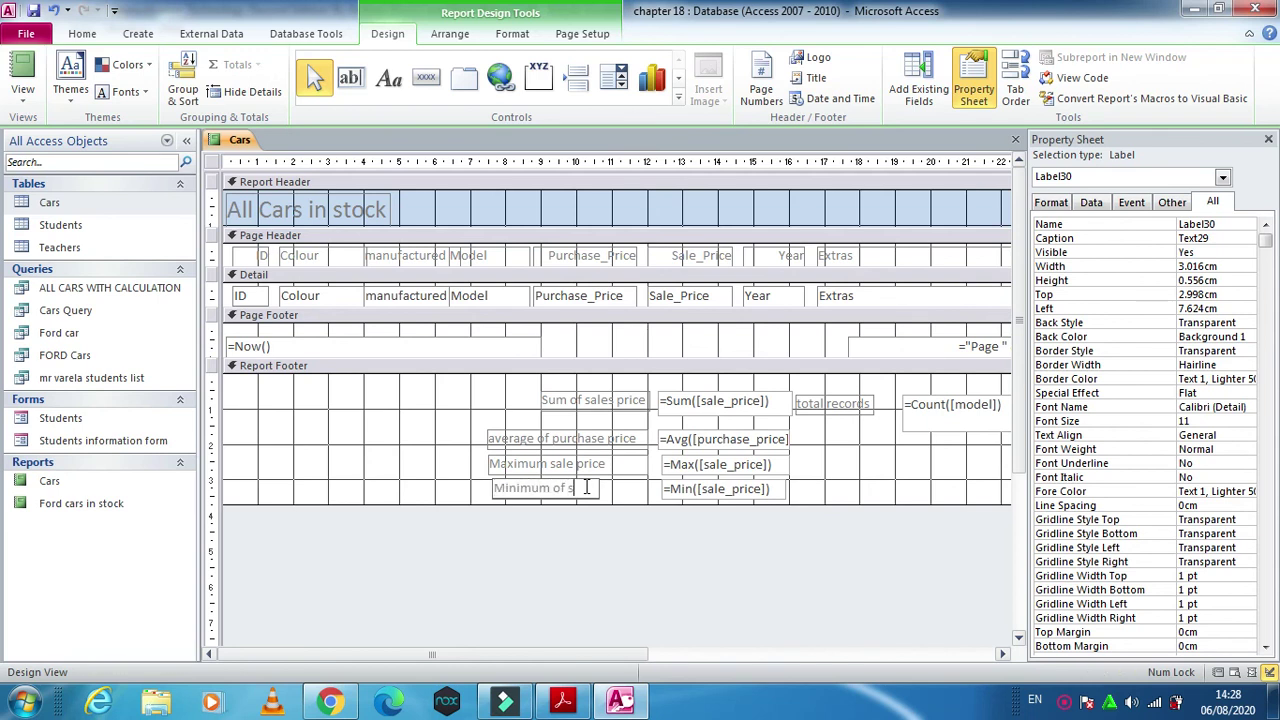
text(ale price)
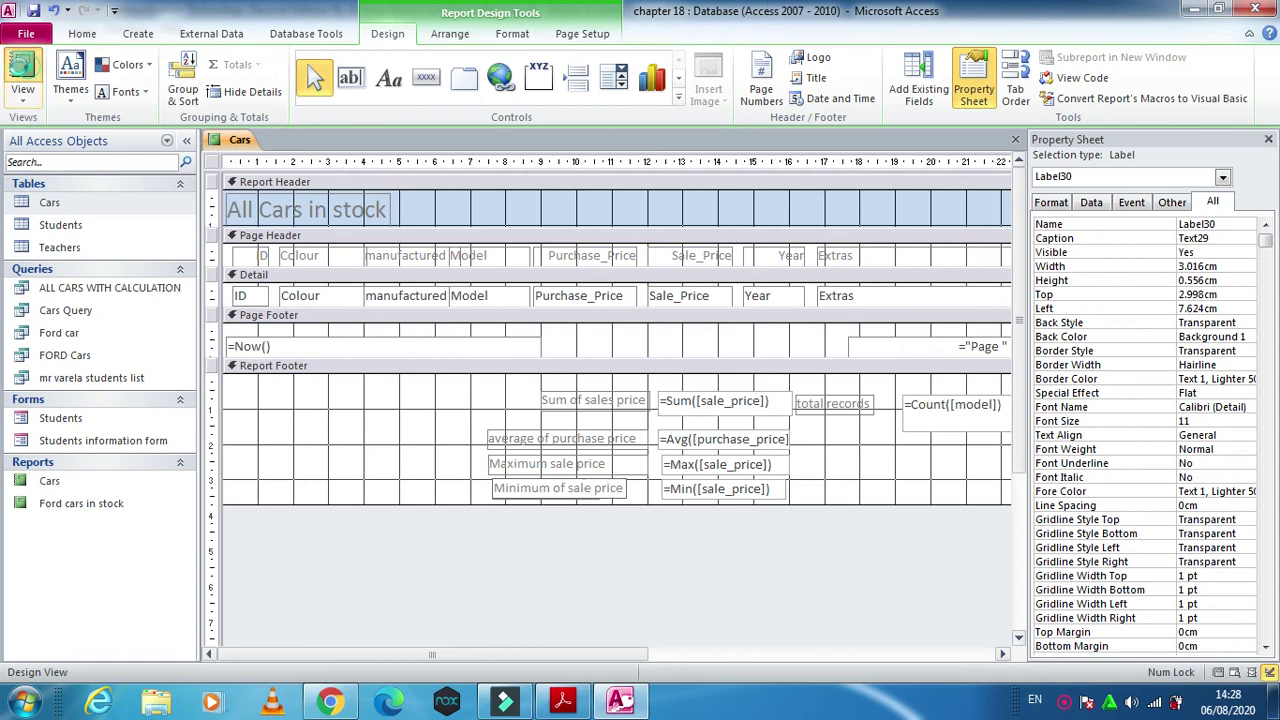
Preview the report, checking footer totals of 68 records, 24705 maximum and 1595 minimum, then close it
click(22, 80)
drag(1272, 280, 1272, 555)
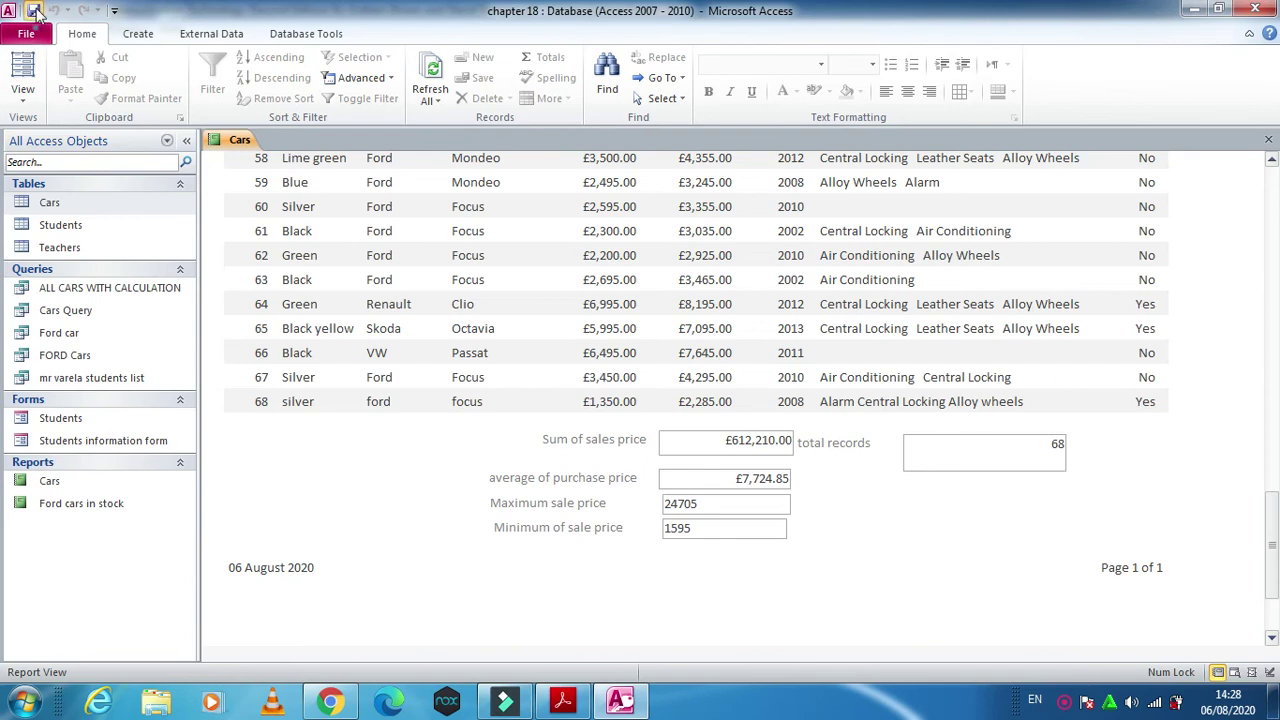
click(1271, 148)
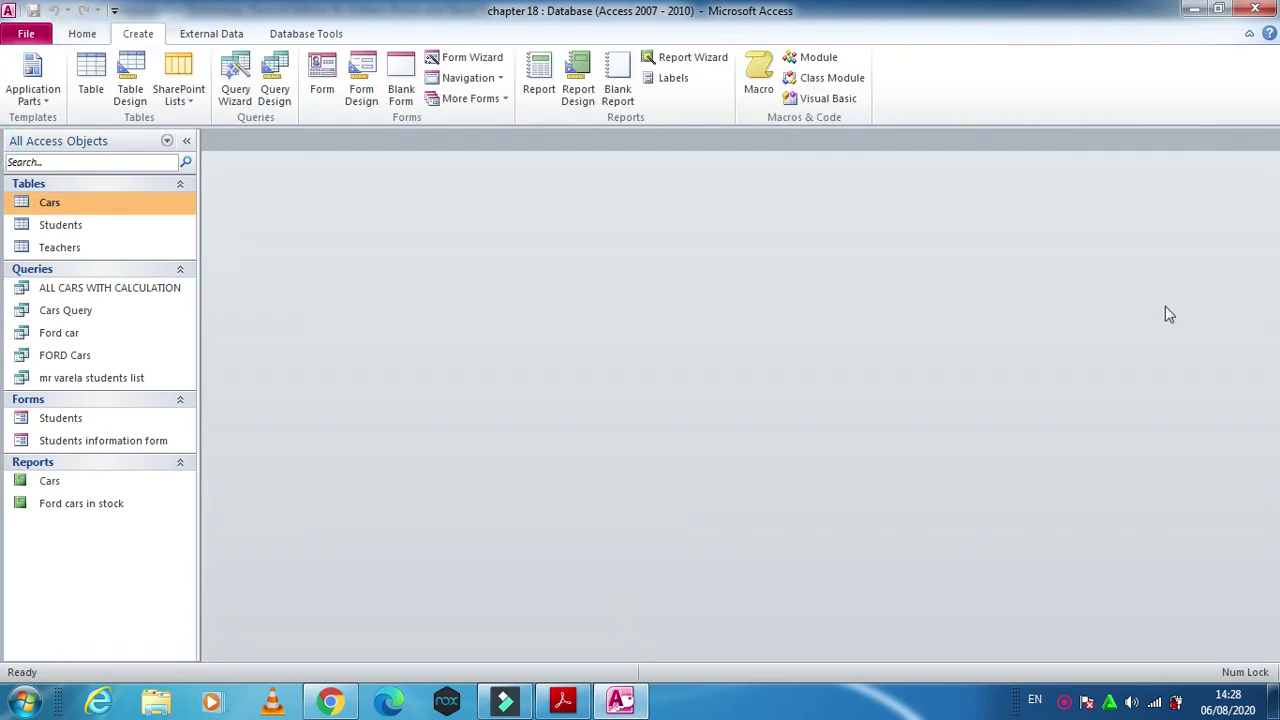